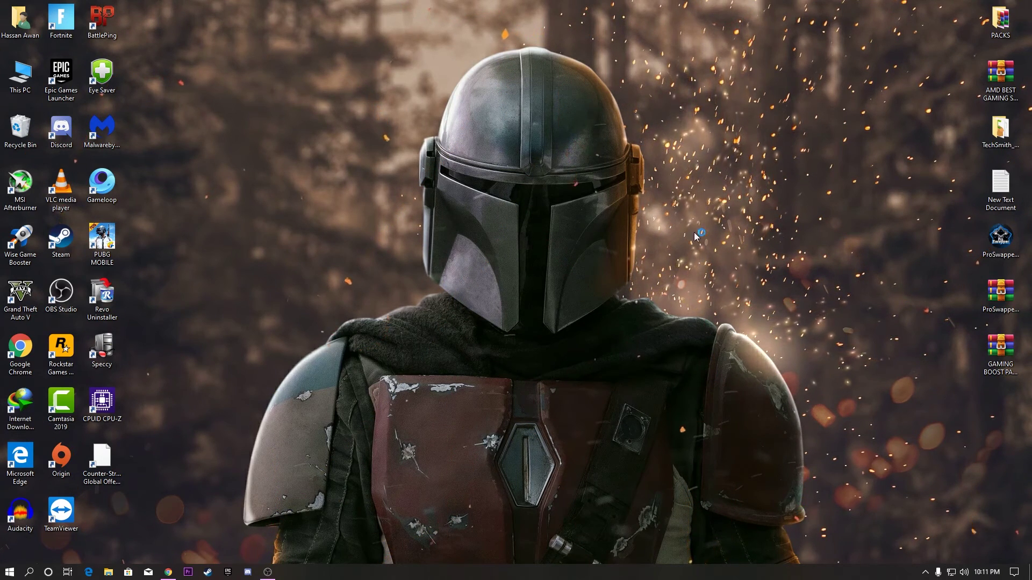
Step: Open Windows Search from the taskbar search icon
{"action": "left_click", "coordinate": [29, 572]}
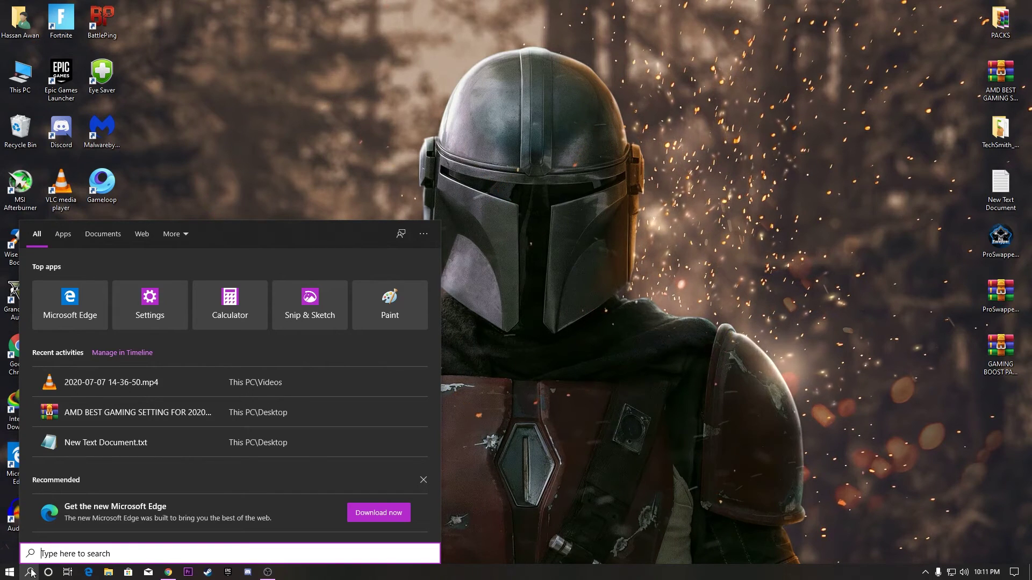
Step: Create a new power plan 'My Custom Plan 1' based on High performance, reaching its display and sleep settings
{"action": "type", "text": "power"}
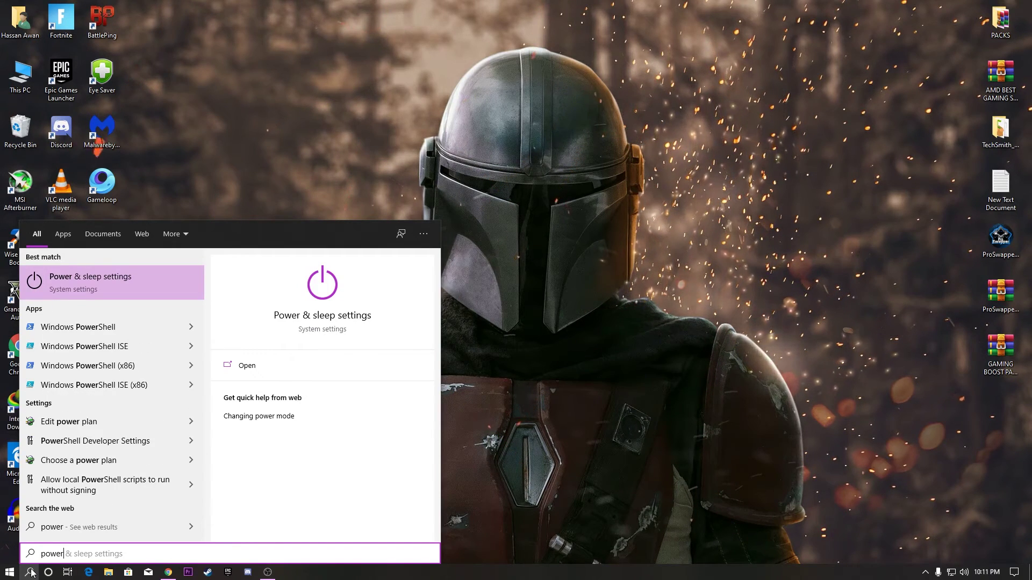
{"action": "key", "text": "Return"}
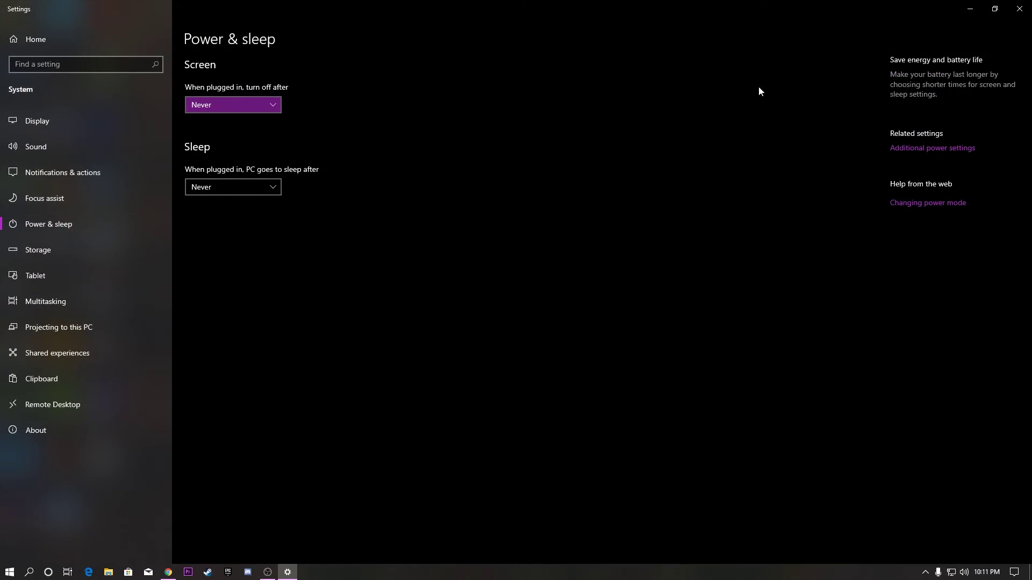
{"action": "left_click", "coordinate": [918, 150]}
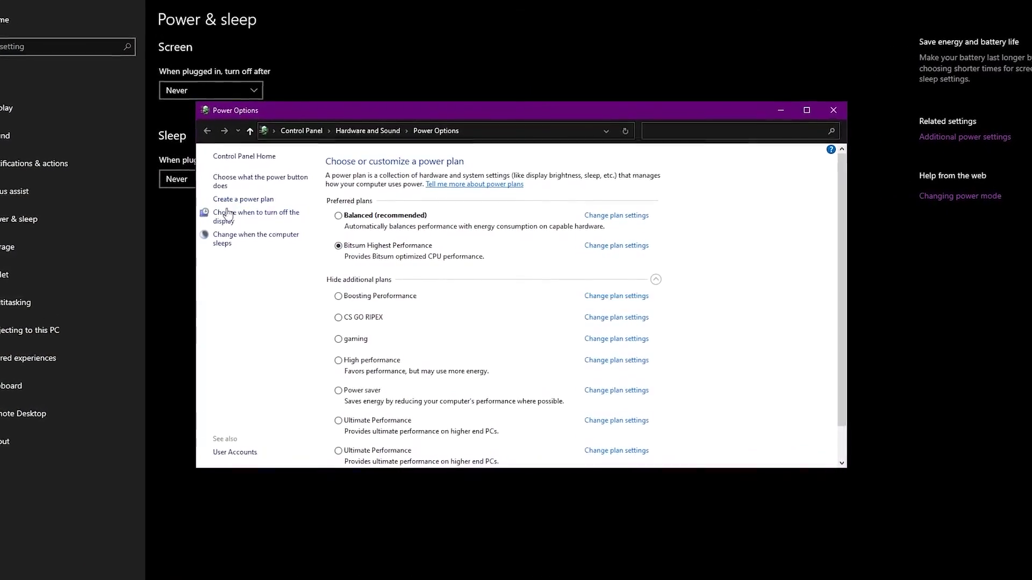
{"action": "left_click", "coordinate": [257, 203]}
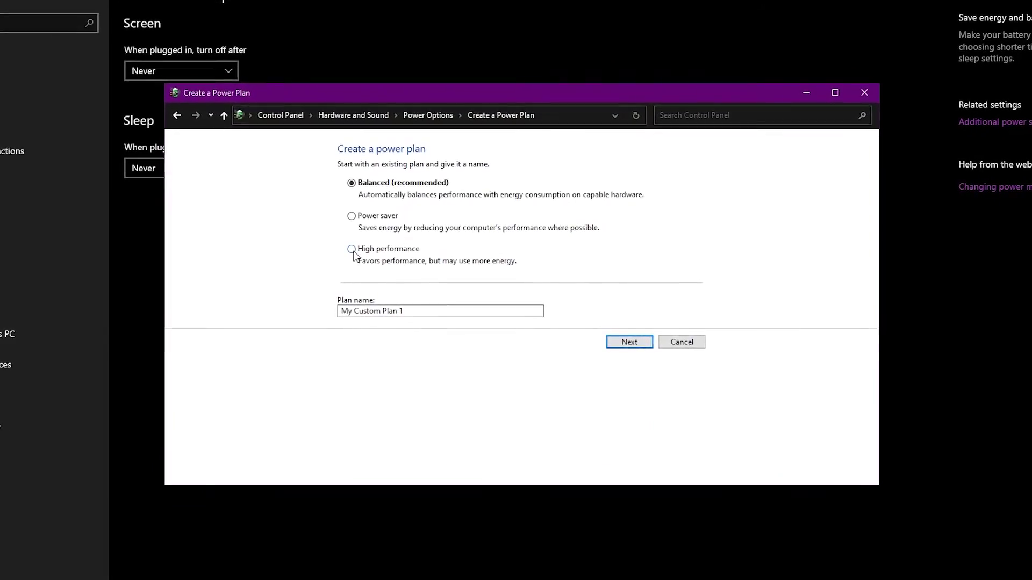
{"action": "left_click", "coordinate": [359, 251]}
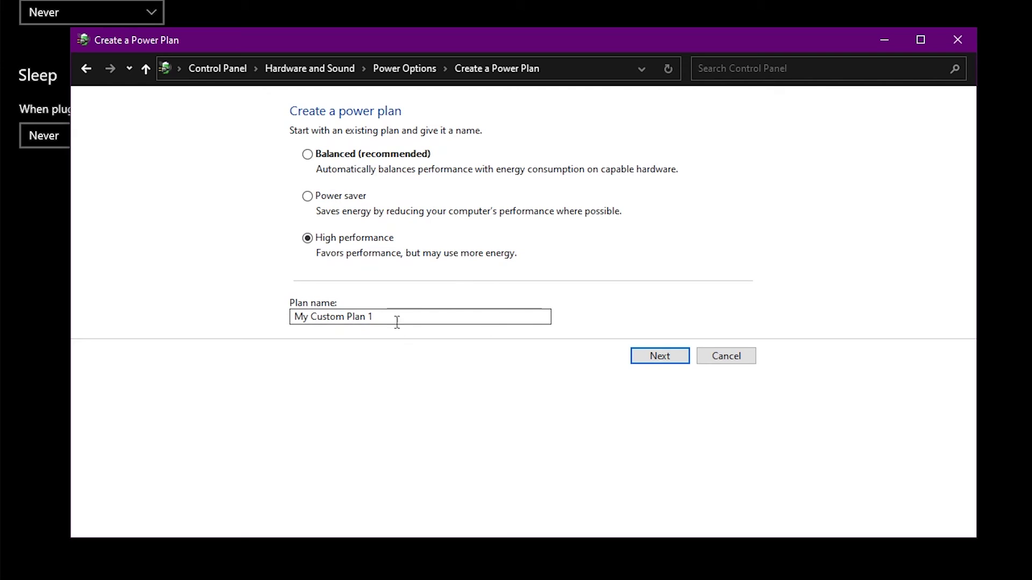
{"action": "left_click", "coordinate": [653, 359]}
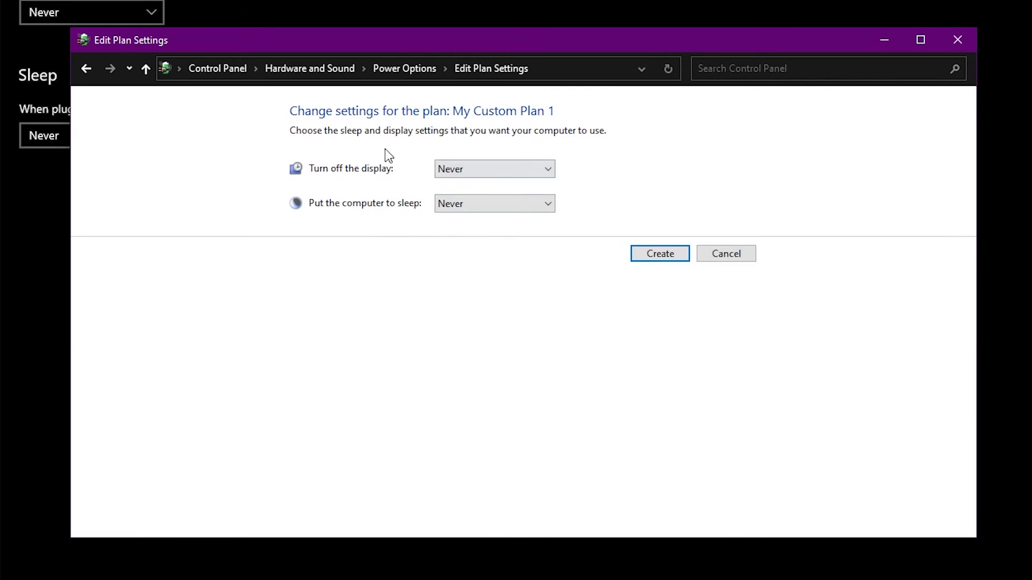
Step: Cancel the new plan and select Ultimate Performance as the active power plan
{"action": "left_click", "coordinate": [720, 252]}
{"action": "scroll", "coordinate": [371, 317], "scroll_direction": "down", "scroll_amount": 2}
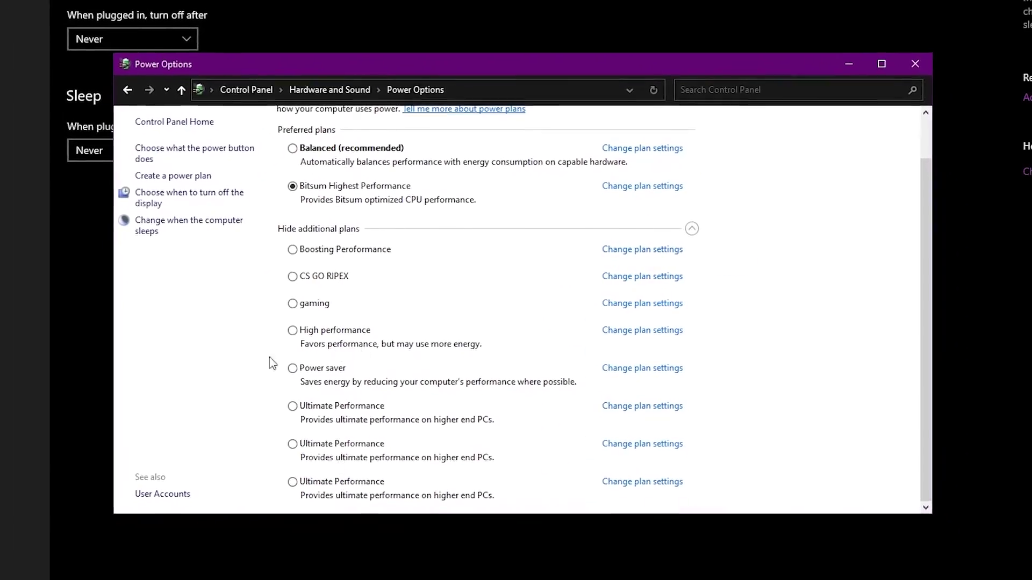
{"action": "left_click", "coordinate": [292, 405]}
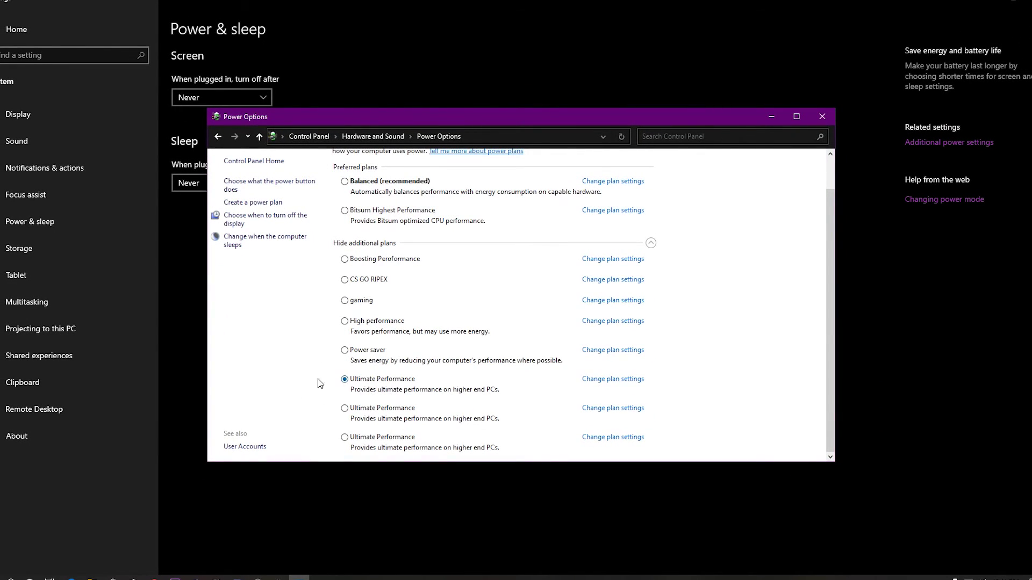
Step: Confirm core parking overutilization is 100% in Ultimate Performance's advanced settings, then close the power windows
{"action": "left_click", "coordinate": [598, 380]}
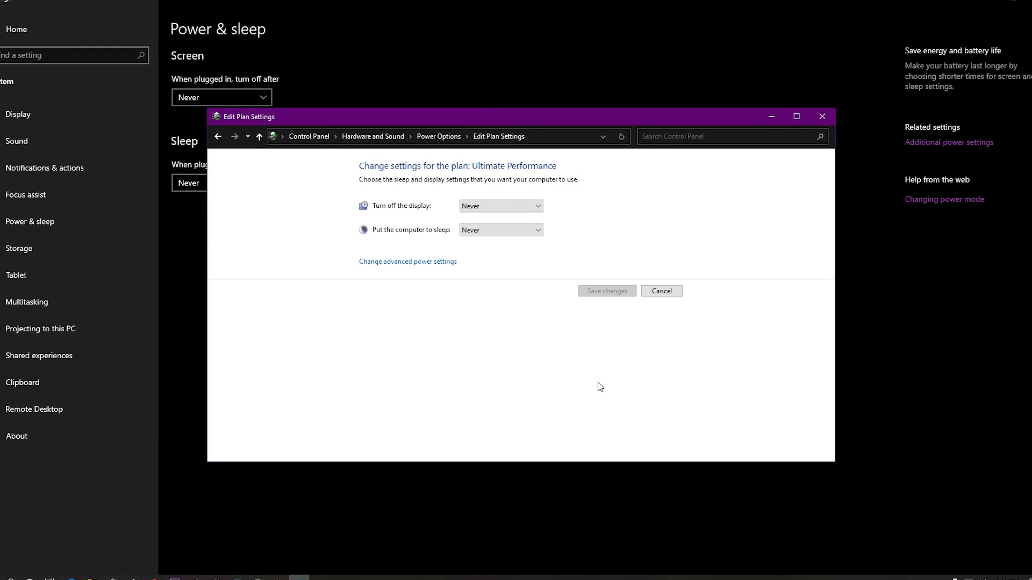
{"action": "left_click", "coordinate": [380, 263]}
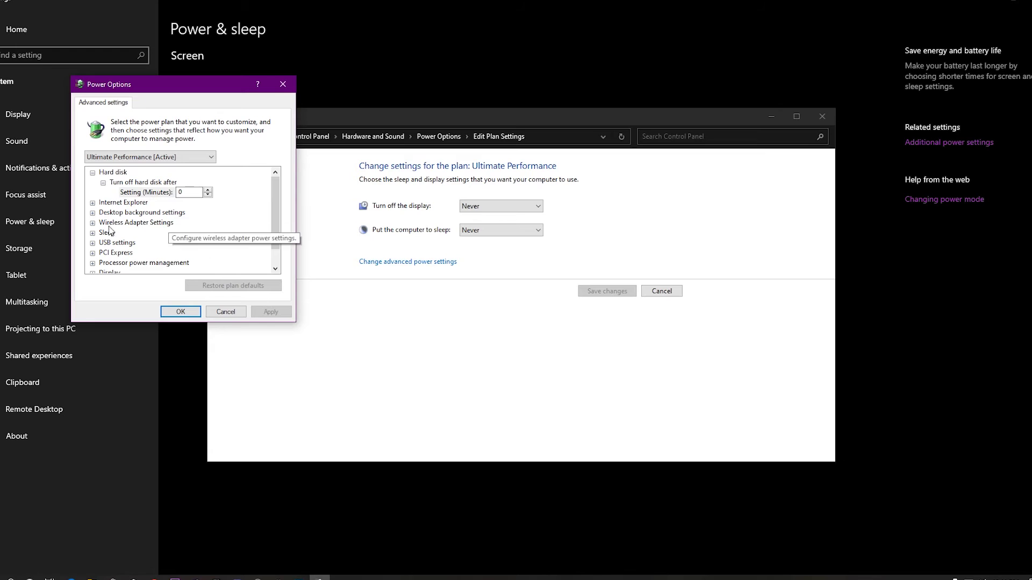
{"action": "key", "text": "Escape"}
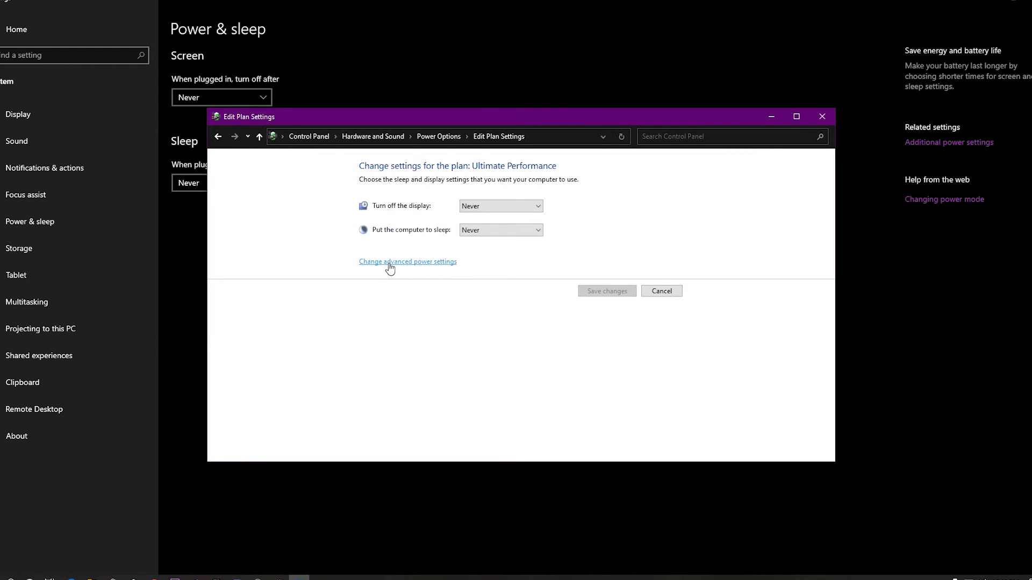
{"action": "left_click", "coordinate": [399, 263]}
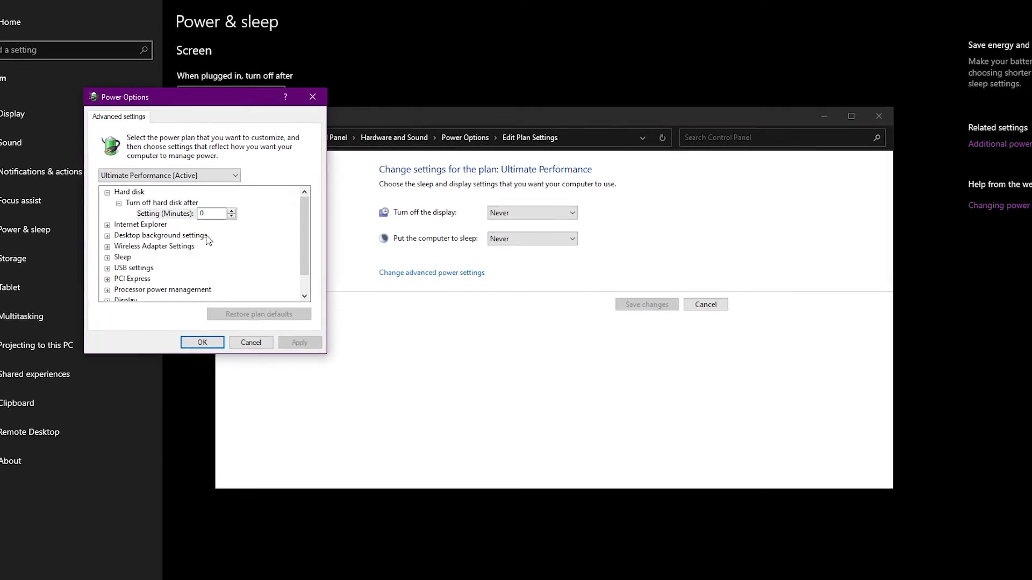
{"action": "scroll", "coordinate": [151, 212], "scroll_direction": "down", "scroll_amount": 1}
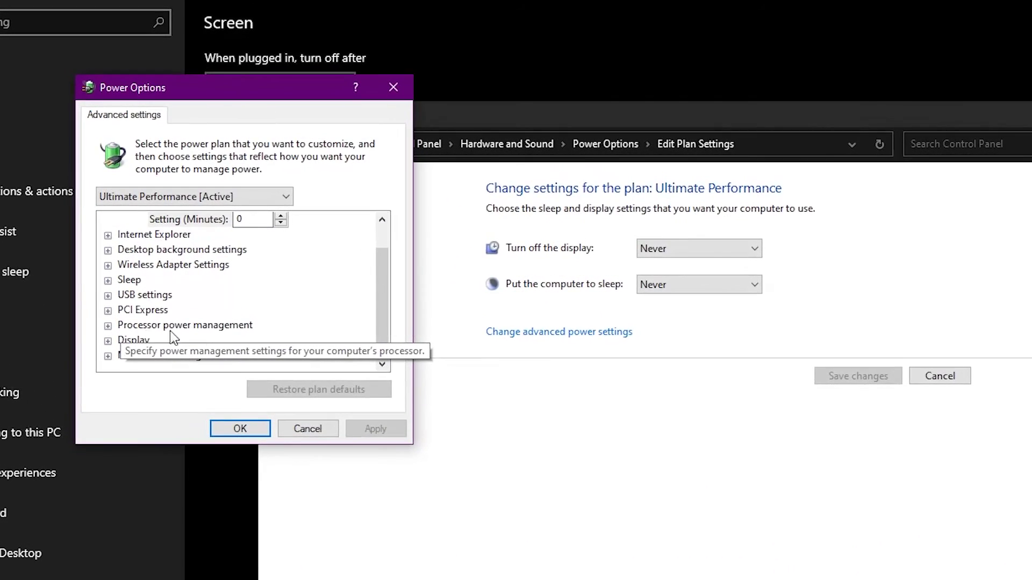
{"action": "left_click", "coordinate": [107, 326]}
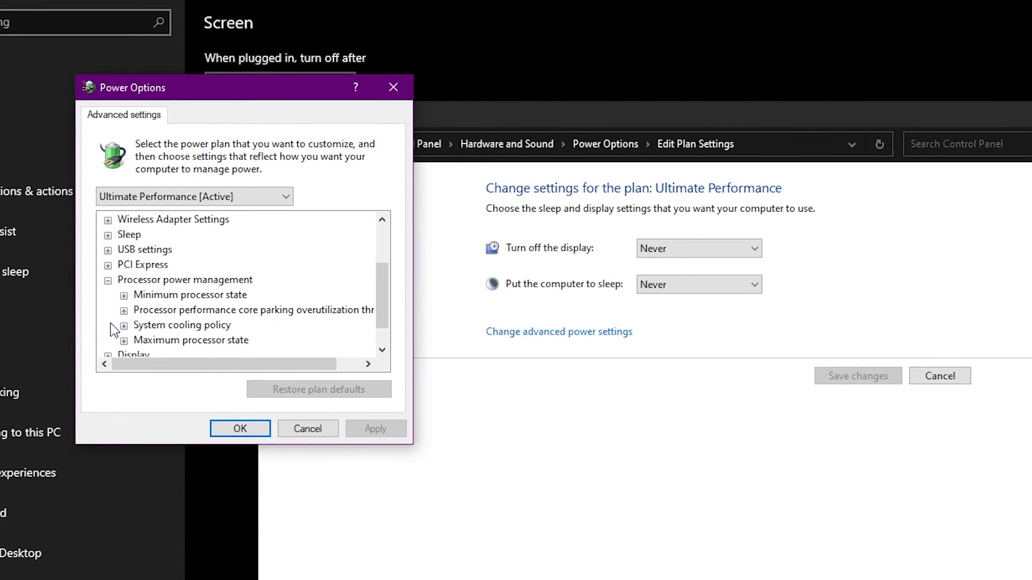
{"action": "left_click", "coordinate": [124, 311]}
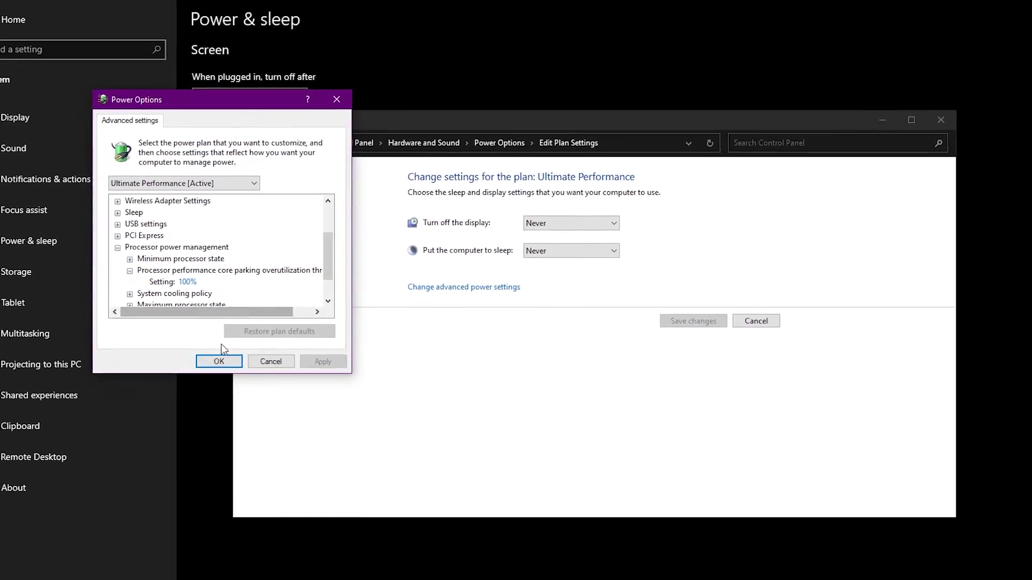
{"action": "left_click", "coordinate": [209, 331]}
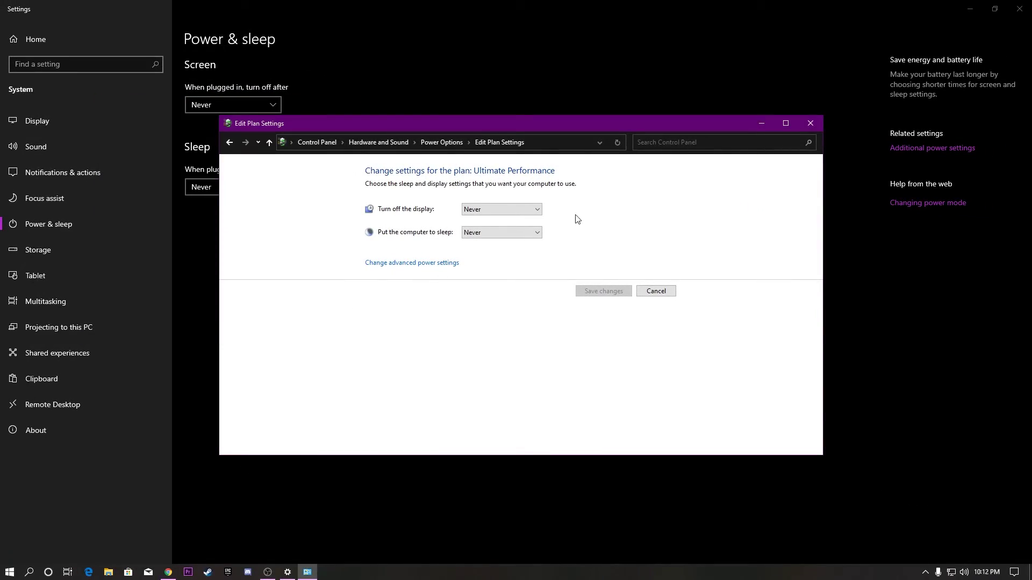
{"action": "left_click", "coordinate": [808, 124]}
{"action": "left_click", "coordinate": [1019, 8]}
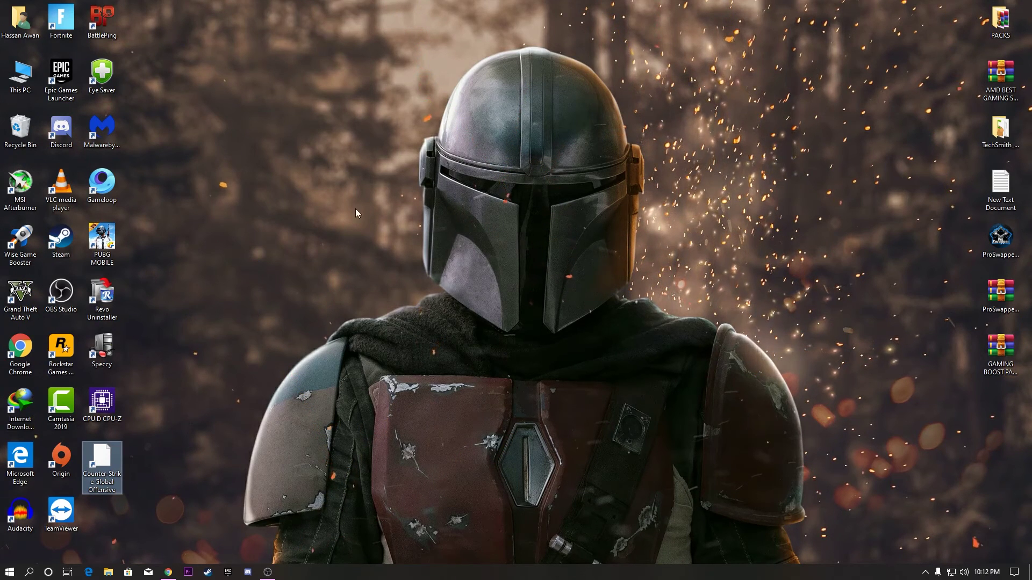
{"action": "right_click", "coordinate": [9, 572]}
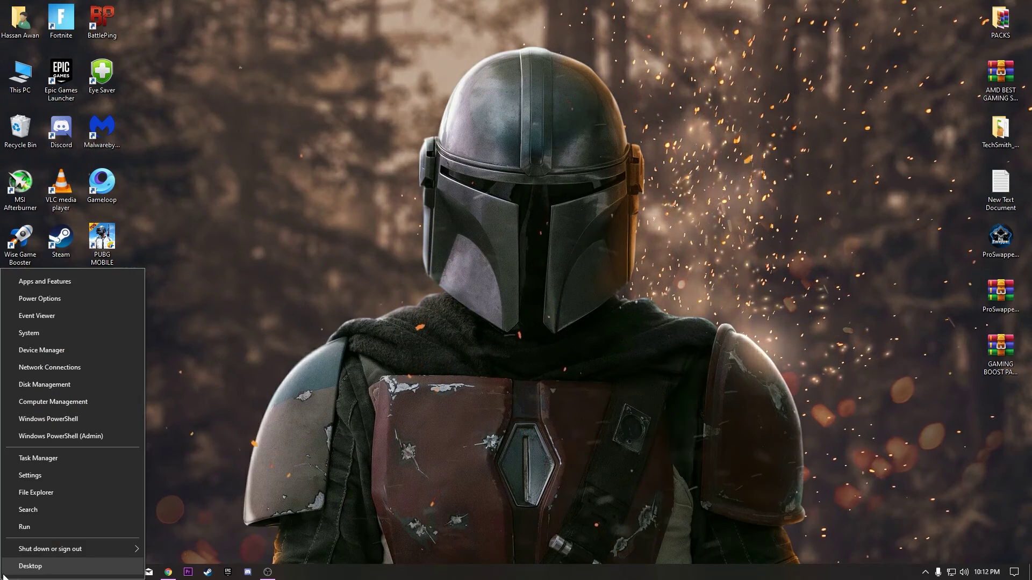
{"action": "left_click", "coordinate": [33, 350]}
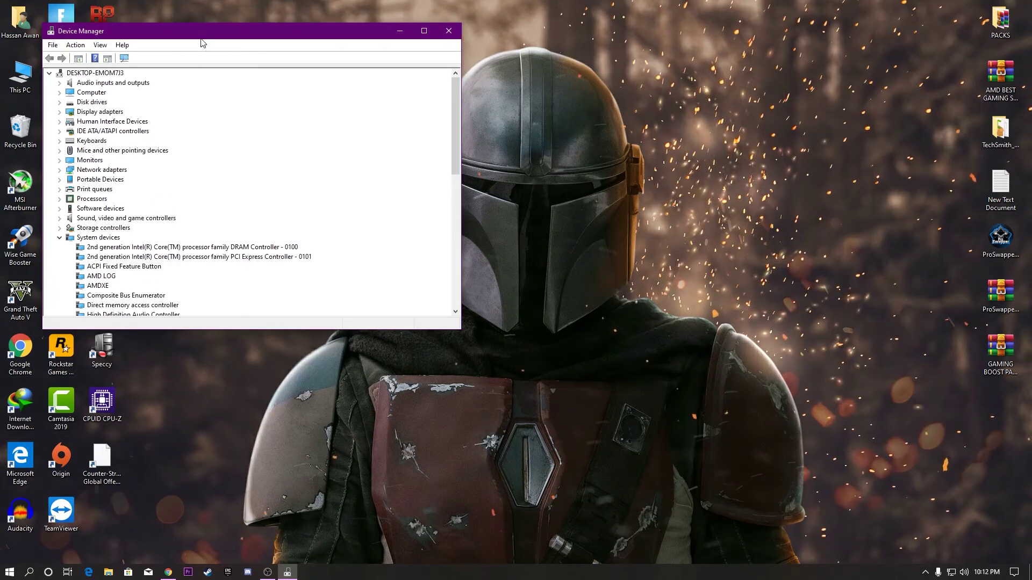
{"action": "left_click_drag", "start_coordinate": [161, 30], "coordinate": [332, 48]}
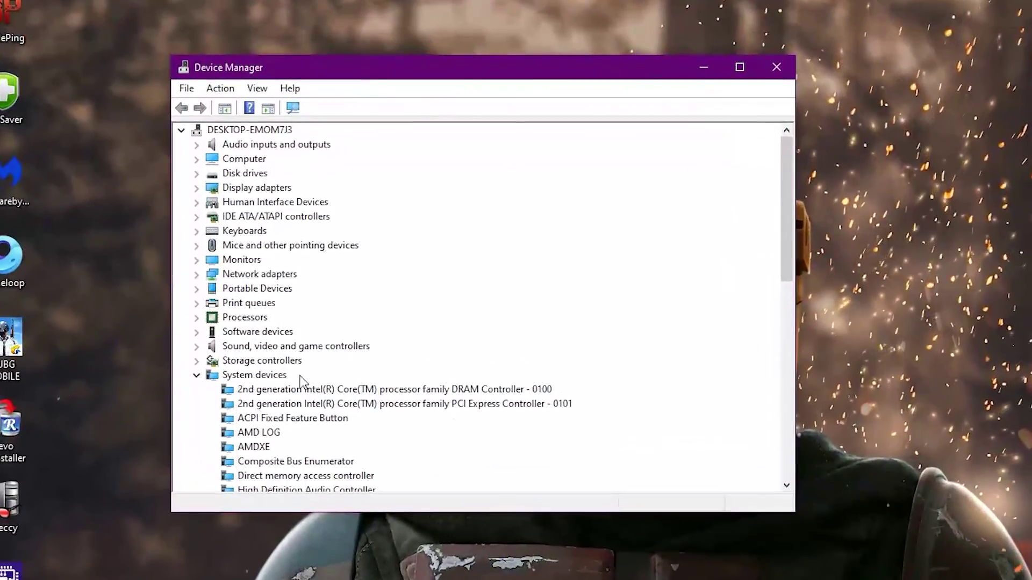
{"action": "scroll", "coordinate": [331, 369], "scroll_direction": "down", "scroll_amount": 3}
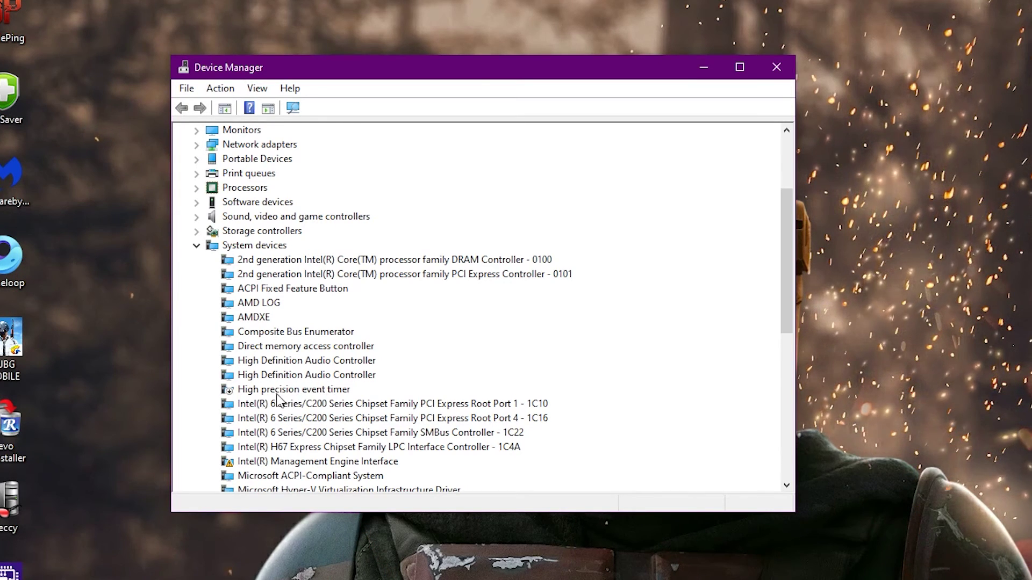
{"action": "right_click", "coordinate": [258, 394]}
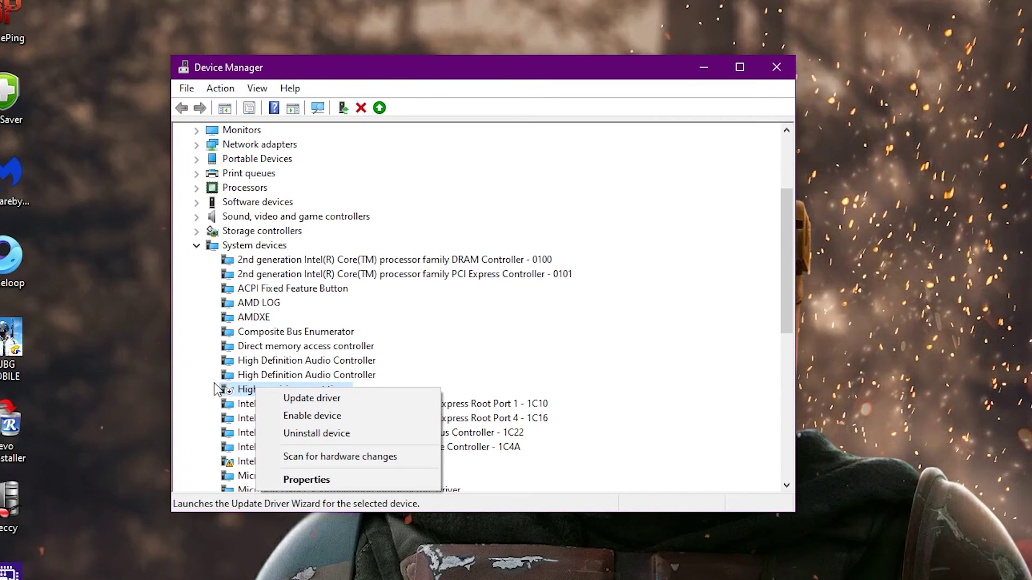
{"action": "left_click", "coordinate": [239, 384]}
{"action": "right_click", "coordinate": [239, 382]}
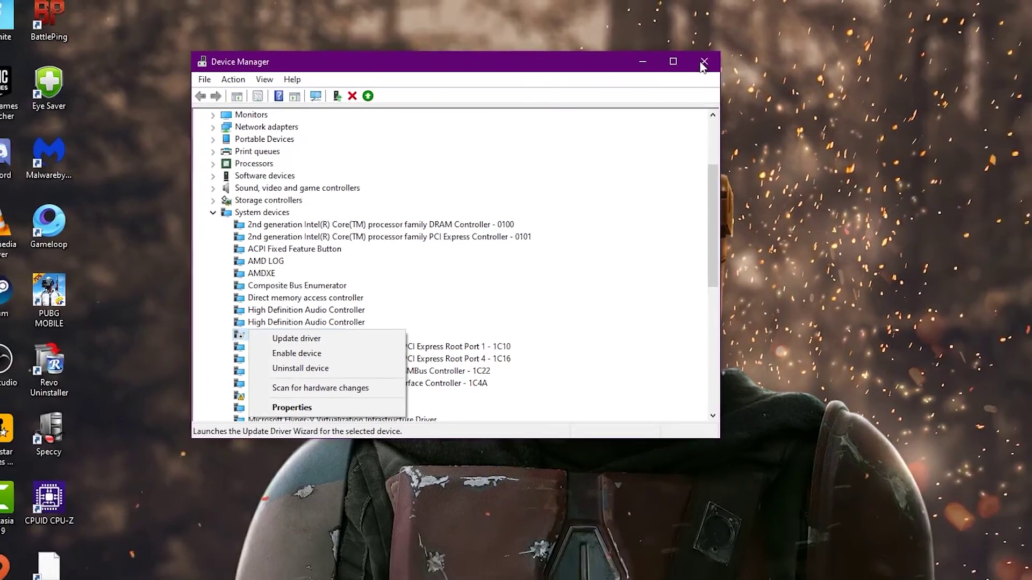
{"action": "left_click", "coordinate": [776, 67]}
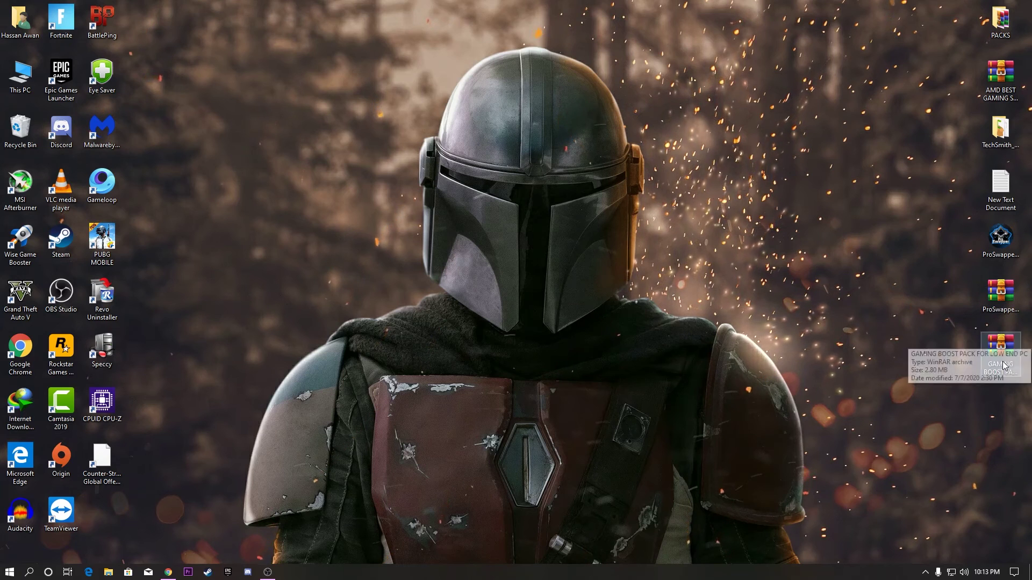
Step: Extract the GAMING BOOST PACK FOR LOW END PC archive on the desktop and open its folder
{"action": "left_click_drag", "start_coordinate": [1000, 349], "coordinate": [508, 250]}
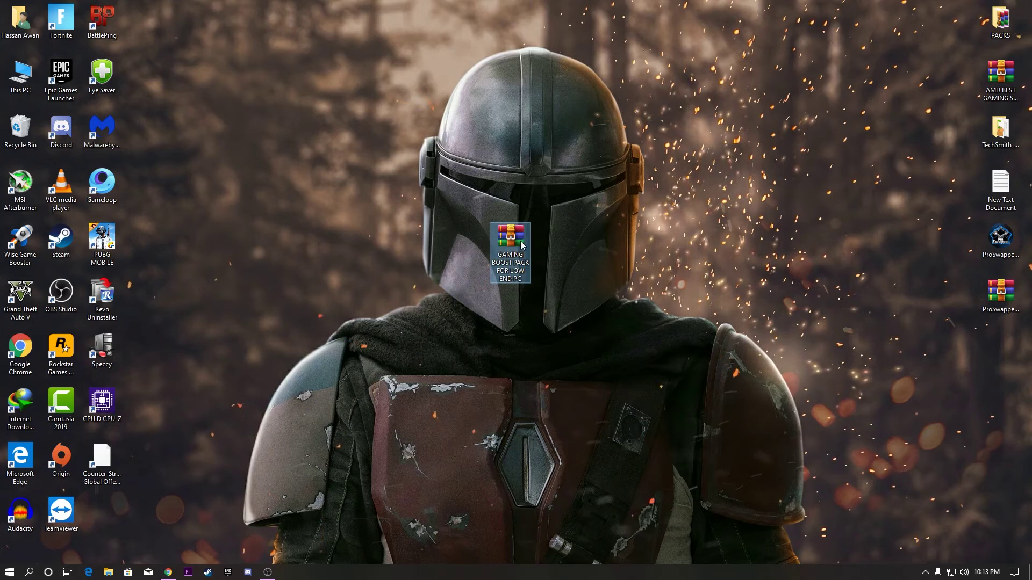
{"action": "right_click", "coordinate": [509, 238]}
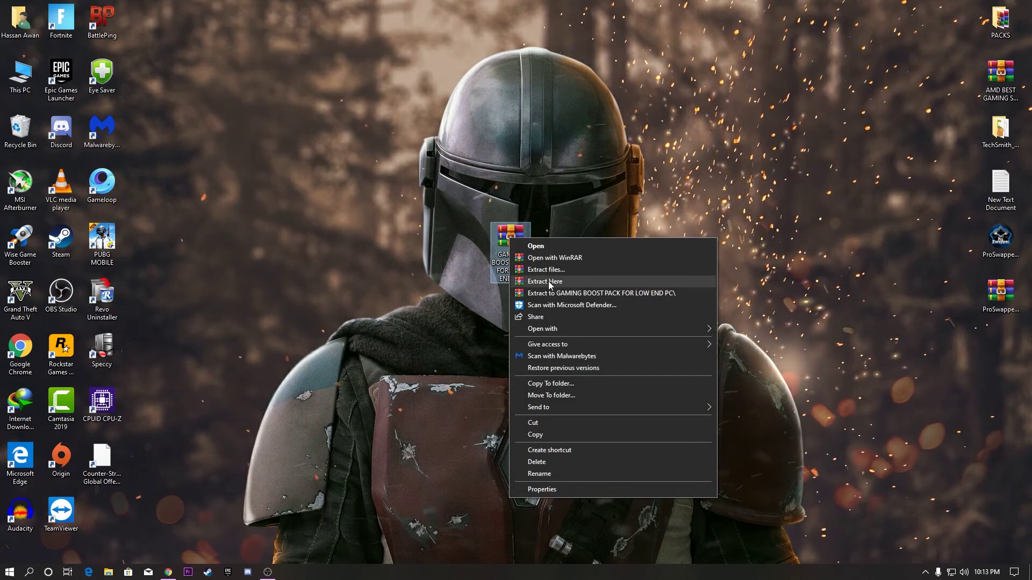
{"action": "left_click", "coordinate": [562, 293]}
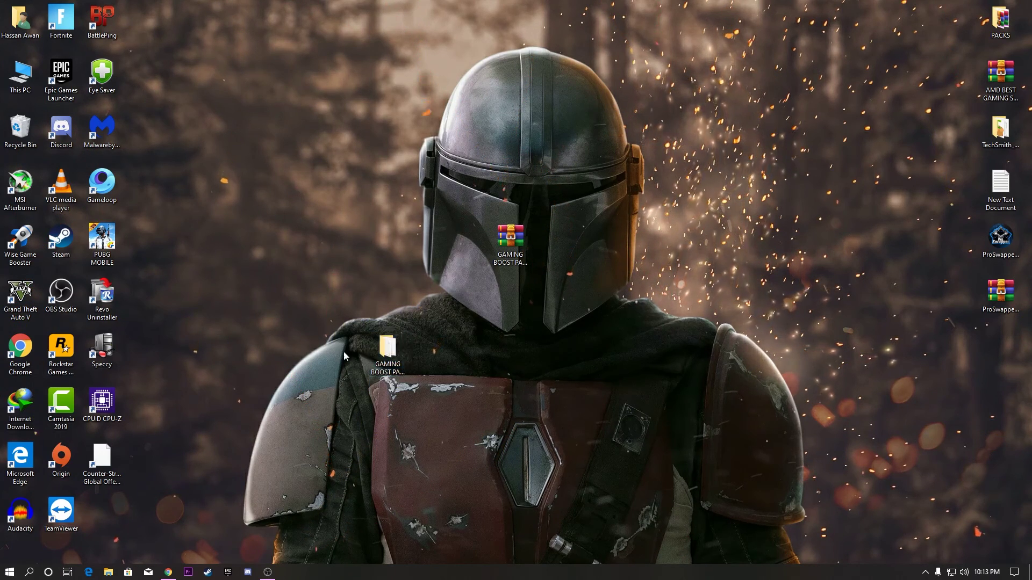
{"action": "double_click", "coordinate": [388, 354]}
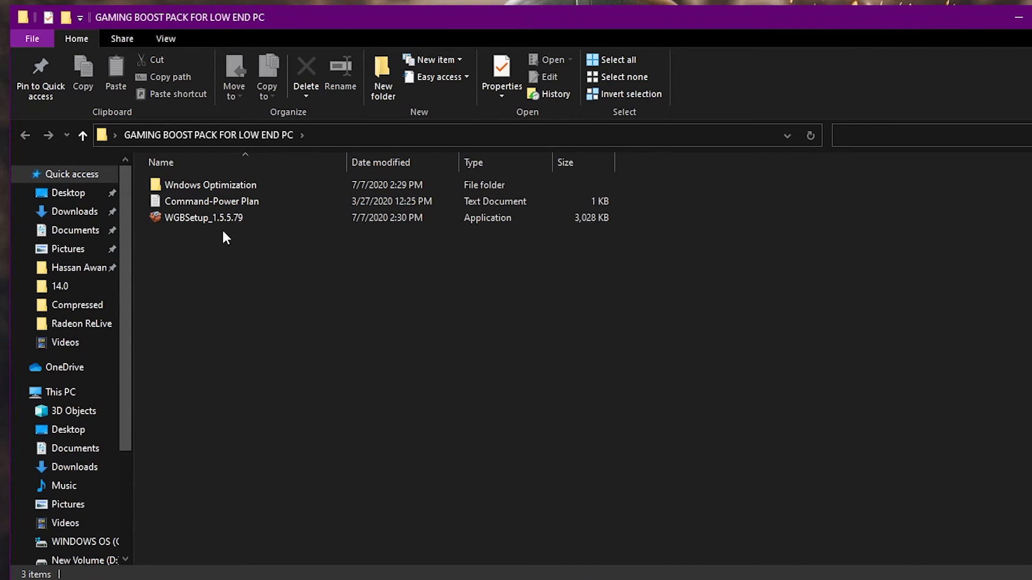
{"action": "left_click_drag", "start_coordinate": [252, 18], "coordinate": [387, 16]}
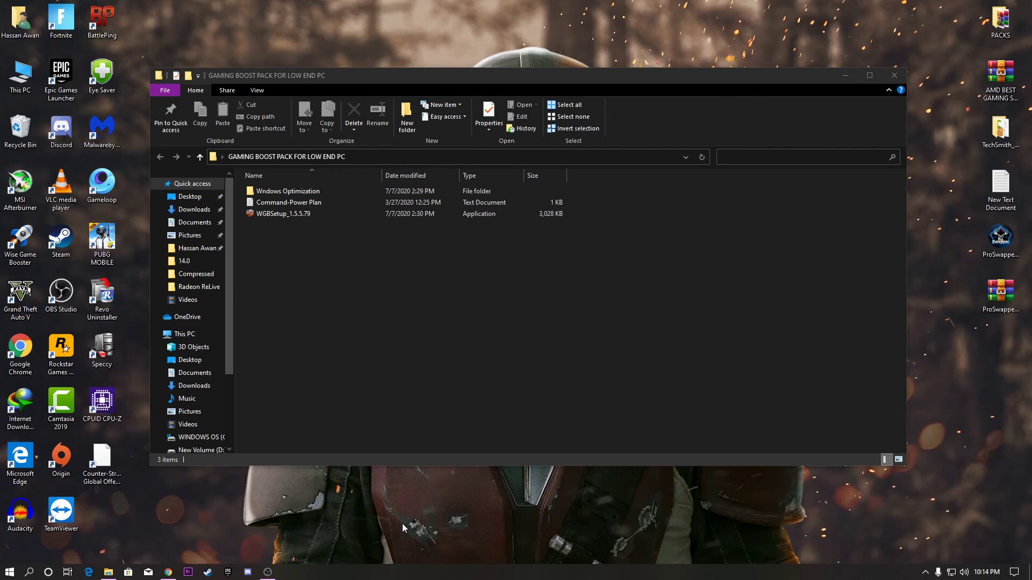
Step: Open the restore point settings and accept the protection configuration for drive C:
{"action": "left_click", "coordinate": [29, 574]}
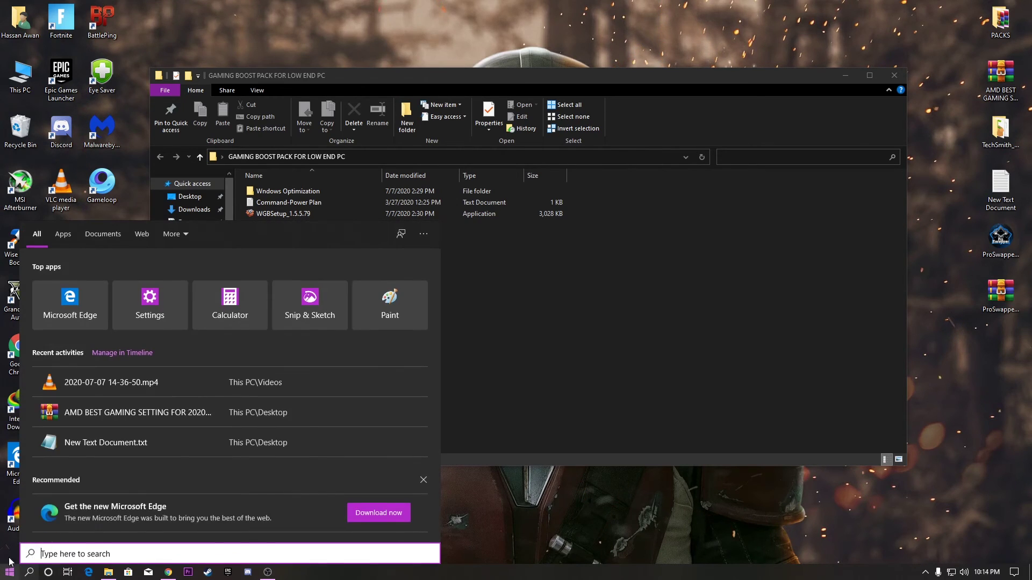
{"action": "type", "text": "res"}
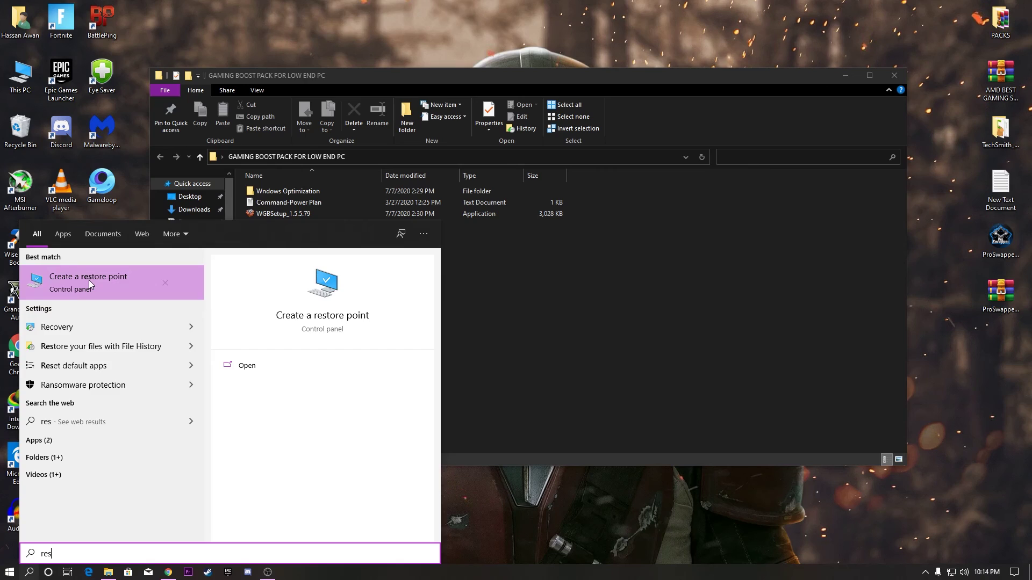
{"action": "left_click", "coordinate": [106, 145]}
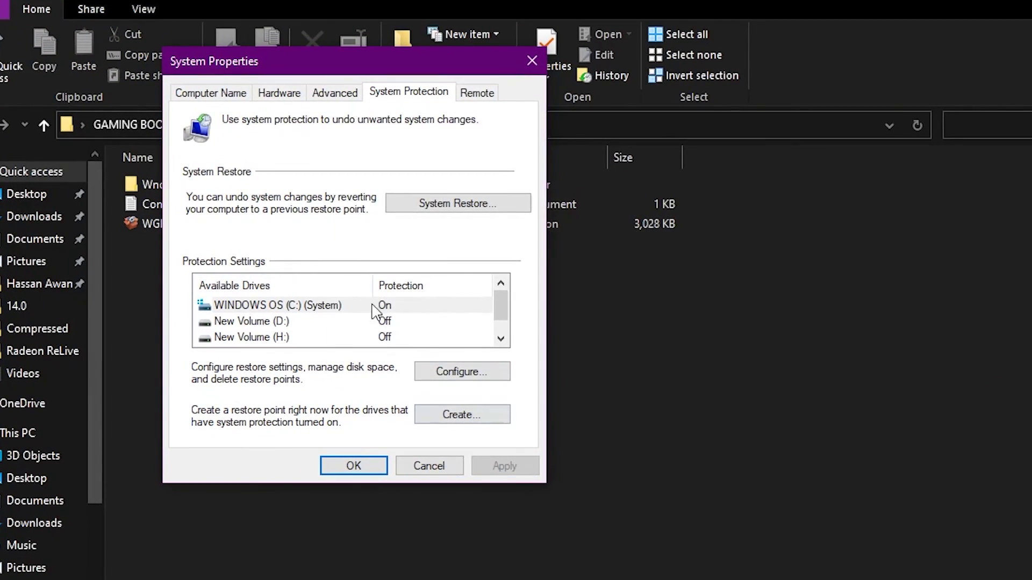
{"action": "left_click", "coordinate": [454, 377]}
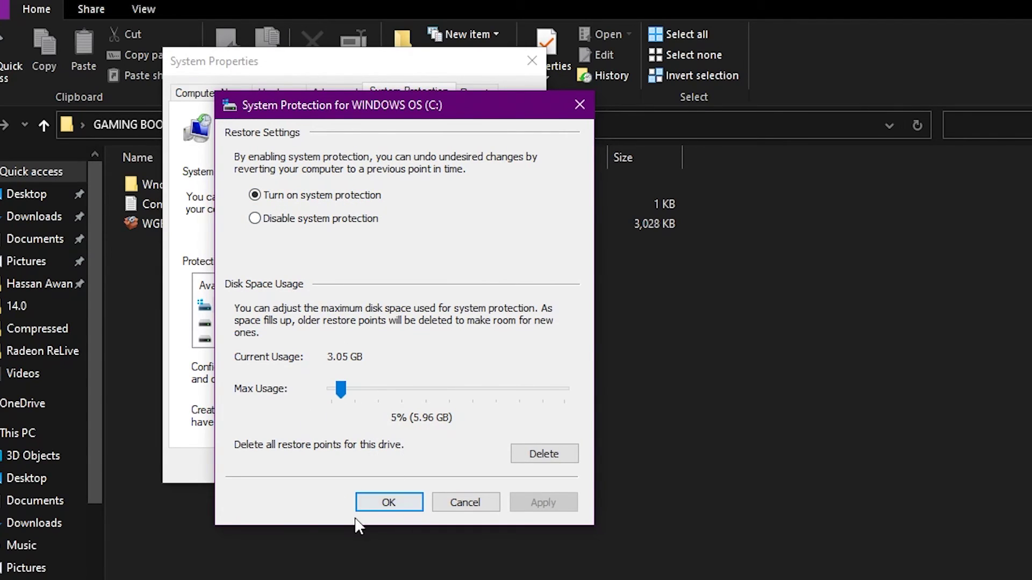
{"action": "left_click", "coordinate": [388, 504]}
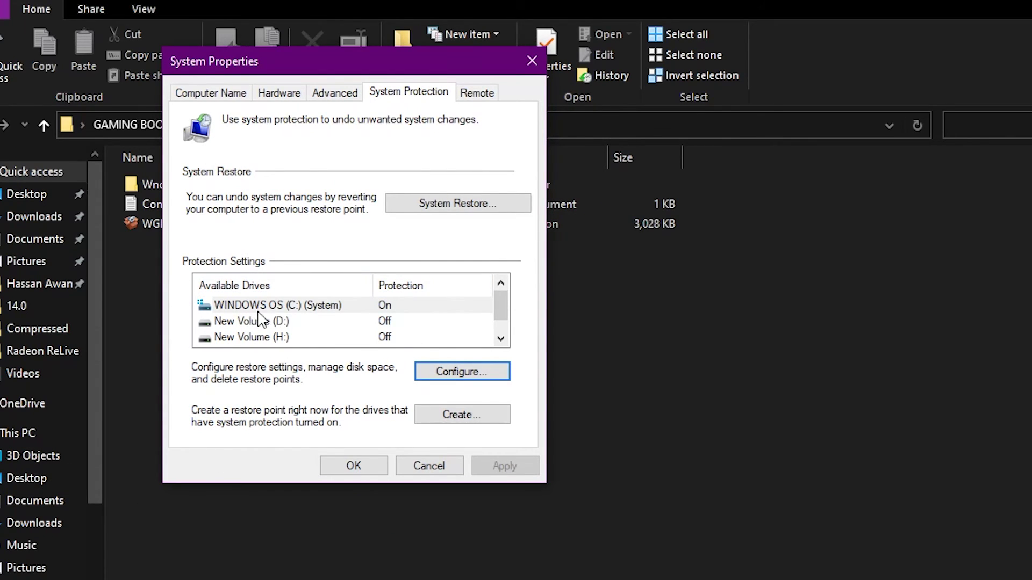
Step: Create a restore point named 'RES' for WINDOWS OS (C:) and close System Properties
{"action": "left_click", "coordinate": [297, 306]}
{"action": "left_click", "coordinate": [457, 415]}
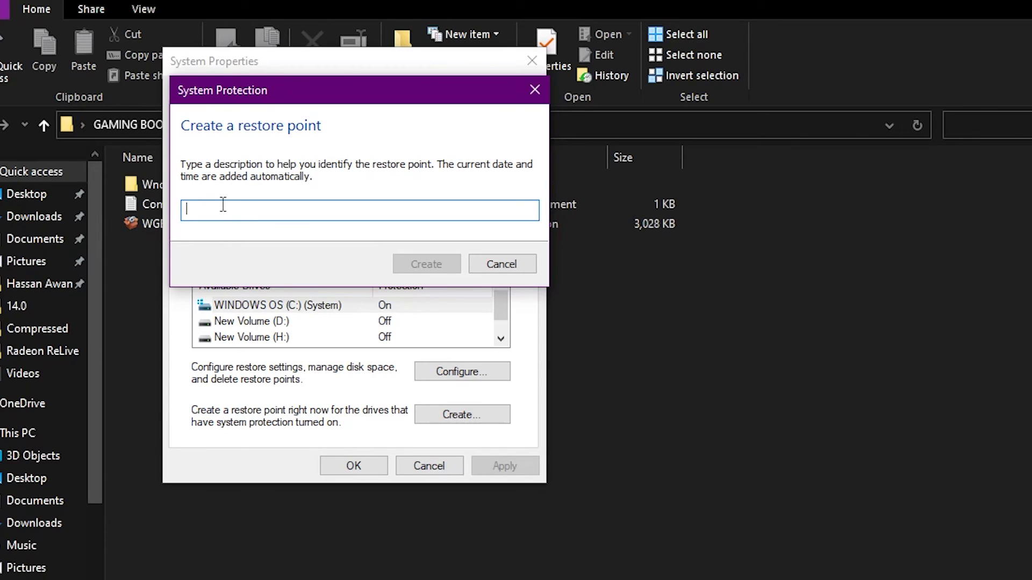
{"action": "type", "text": "RESTORE 1"}
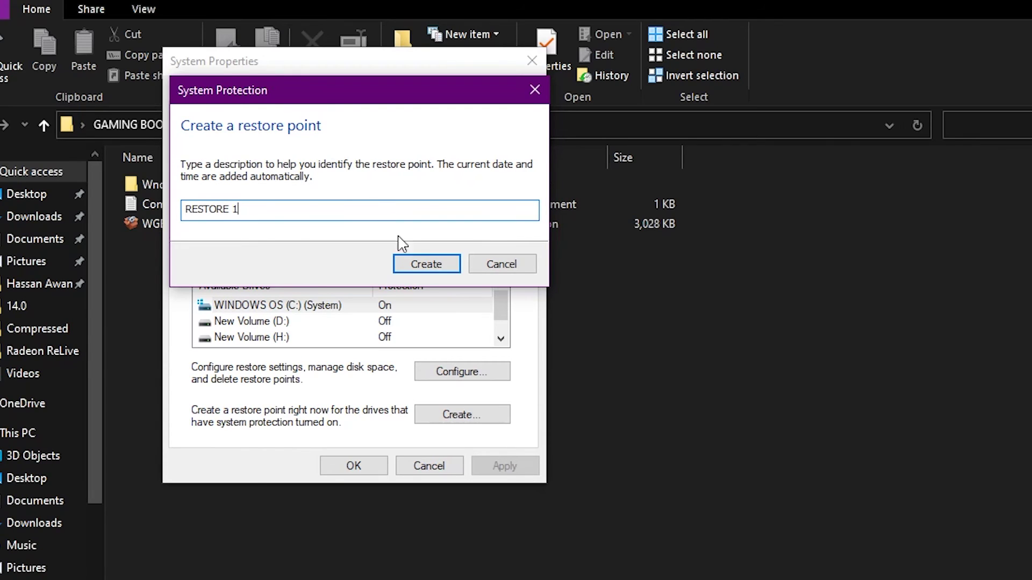
{"action": "left_click", "coordinate": [414, 265]}
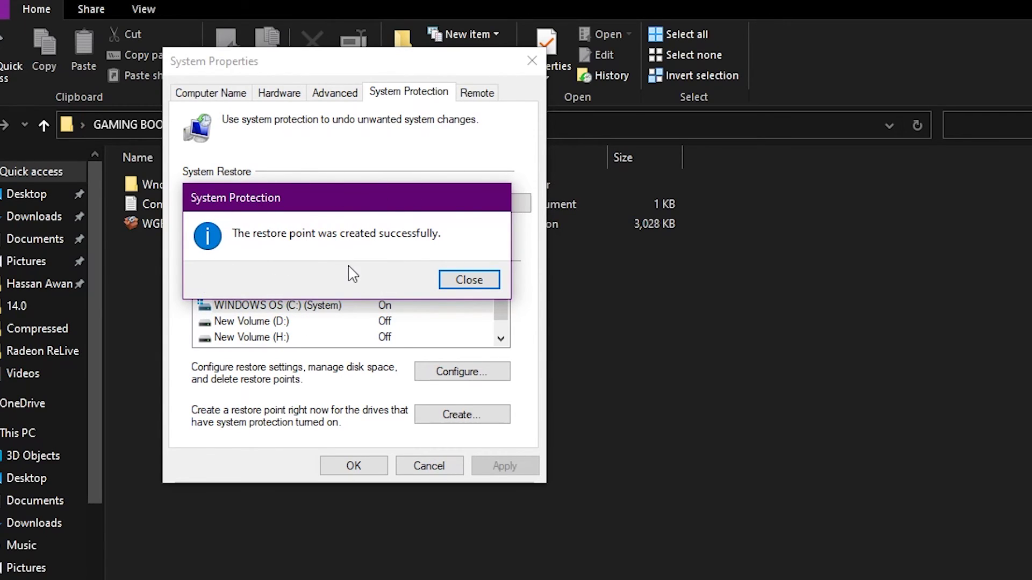
{"action": "left_click", "coordinate": [468, 280]}
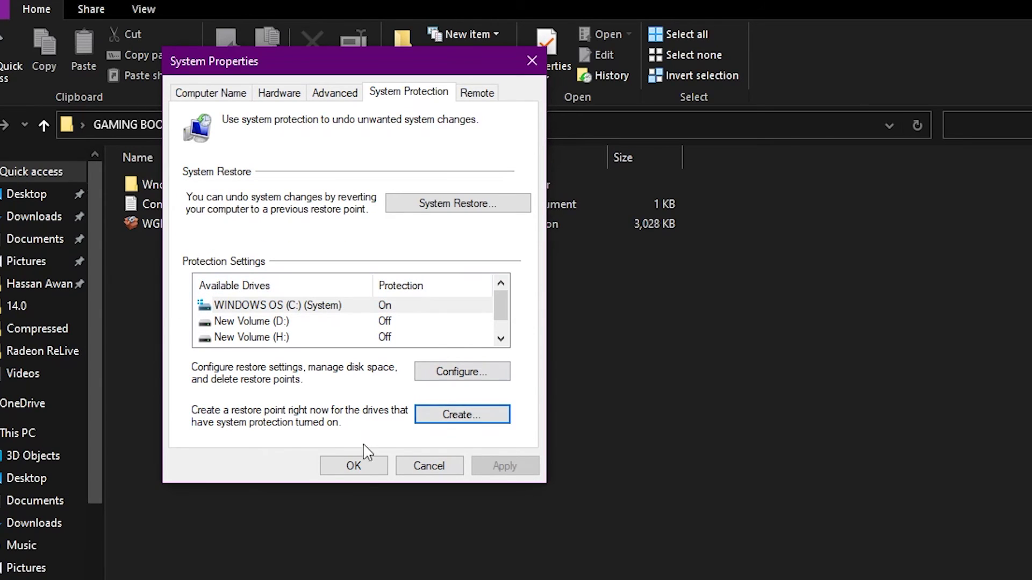
{"action": "left_click", "coordinate": [366, 466]}
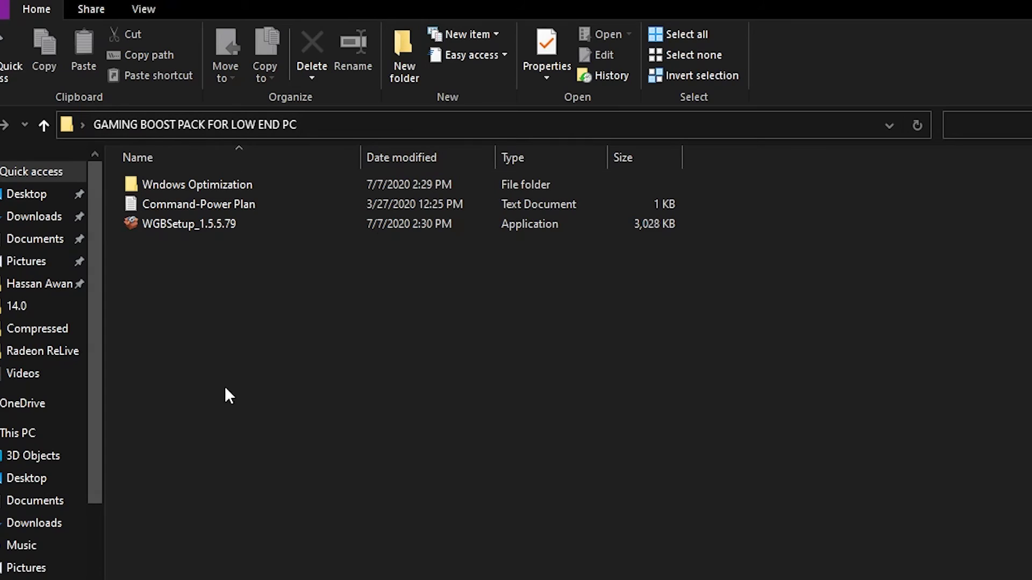
Step: Run all 11 Wndows Optimization .bat scripts as administrator, then return to the boost pack folder
{"action": "double_click", "coordinate": [199, 186]}
{"action": "left_click_drag", "start_coordinate": [218, 453], "coordinate": [179, 169]}
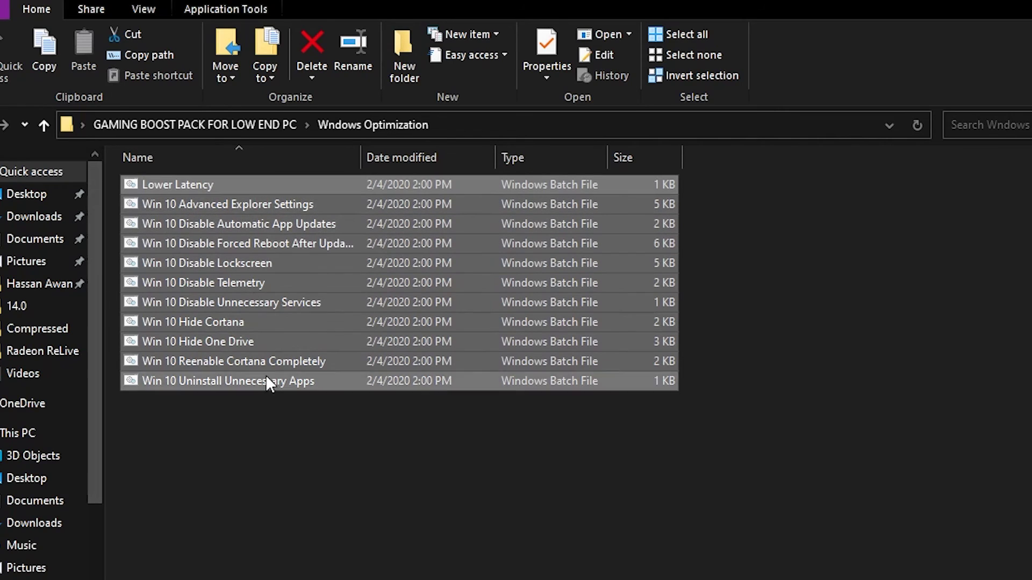
{"action": "double_click", "coordinate": [196, 211]}
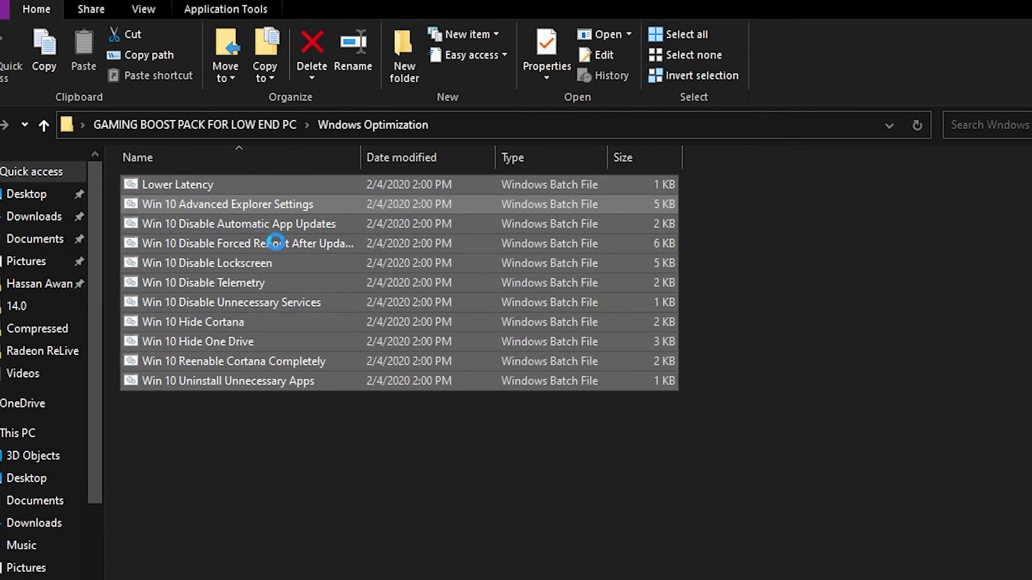
{"action": "right_click", "coordinate": [196, 211]}
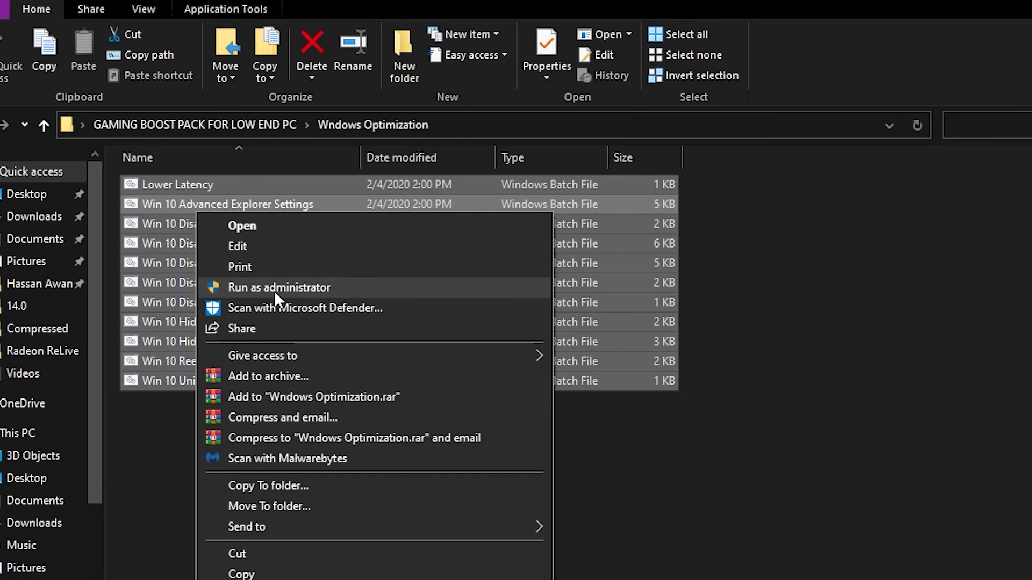
{"action": "left_click", "coordinate": [240, 287]}
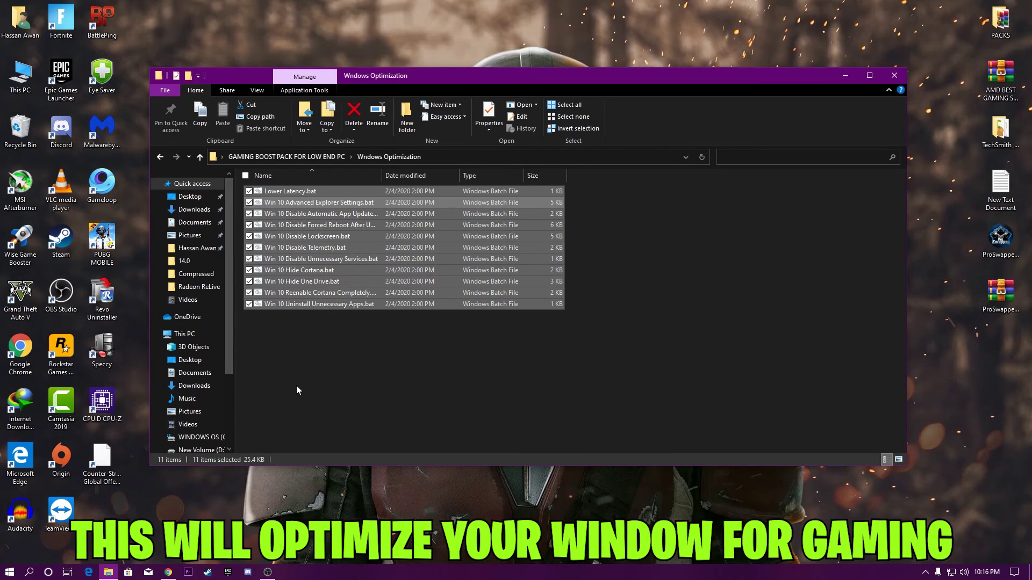
{"action": "left_click", "coordinate": [317, 352]}
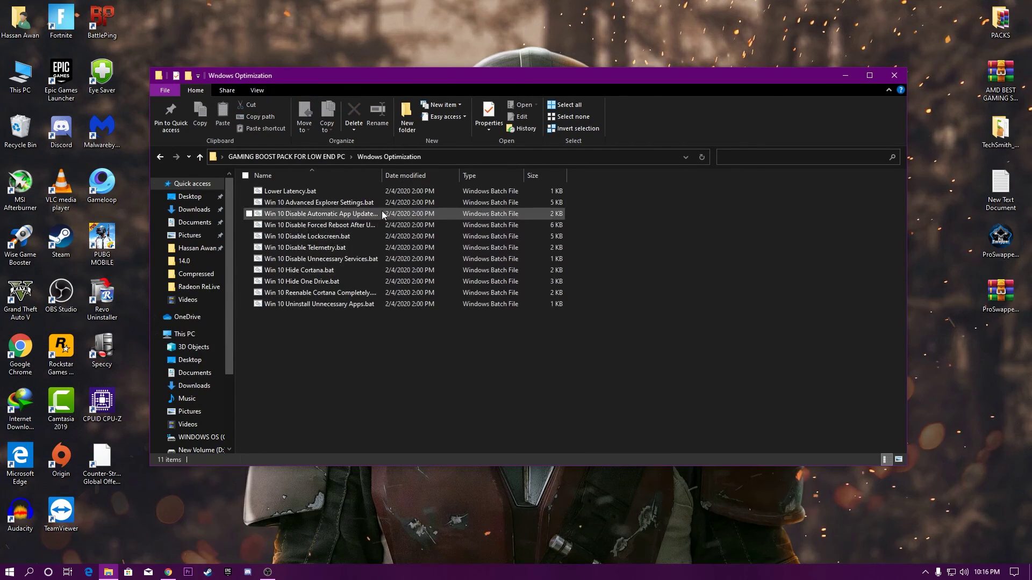
{"action": "key", "text": "BackSpace"}
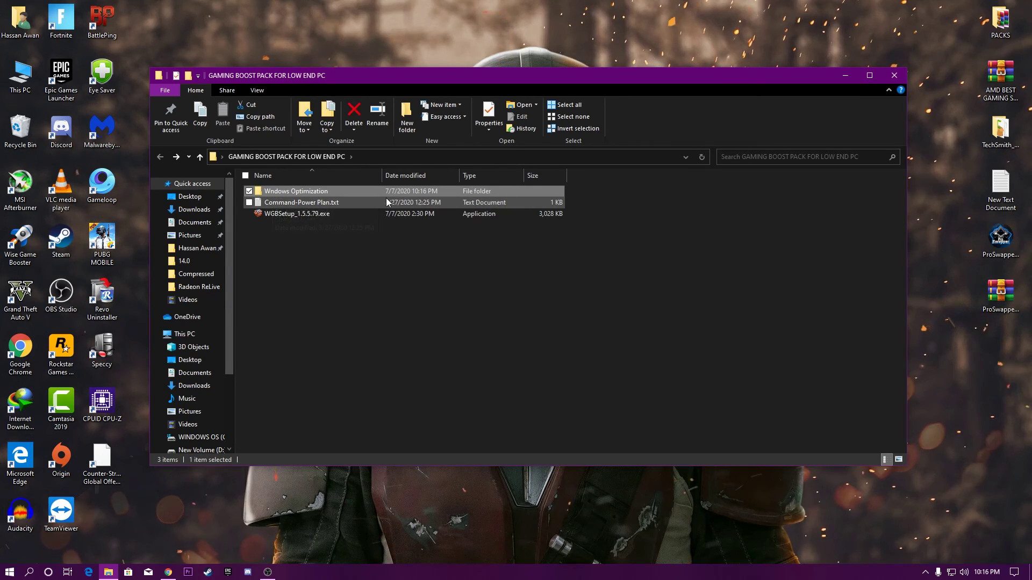
Step: Copy the powercfg command line from Command-Power Plan.txt
{"action": "double_click", "coordinate": [358, 203]}
{"action": "left_click_drag", "start_coordinate": [606, 244], "coordinate": [423, 260]}
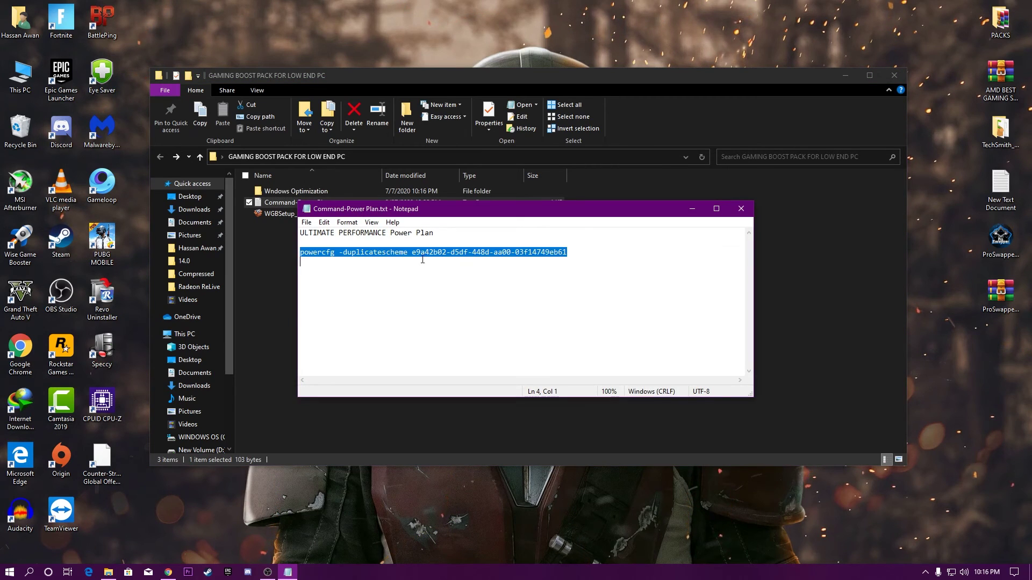
{"action": "right_click", "coordinate": [324, 249]}
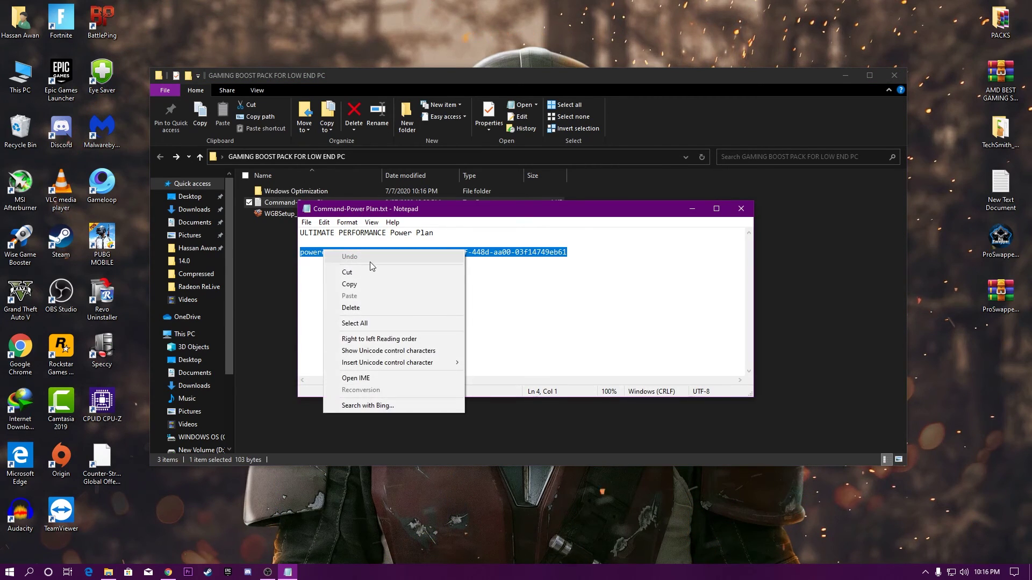
{"action": "left_click", "coordinate": [354, 284]}
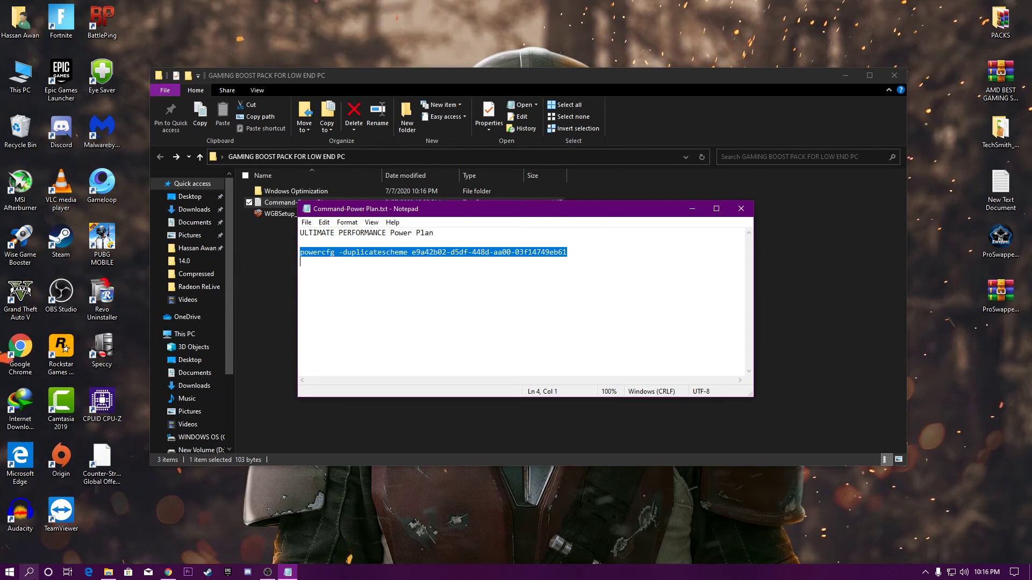
Step: Paste and run the powercfg duplicatescheme command in an administrator Command Prompt, then close it
{"action": "left_click", "coordinate": [30, 572]}
{"action": "type", "text": "CMD"}
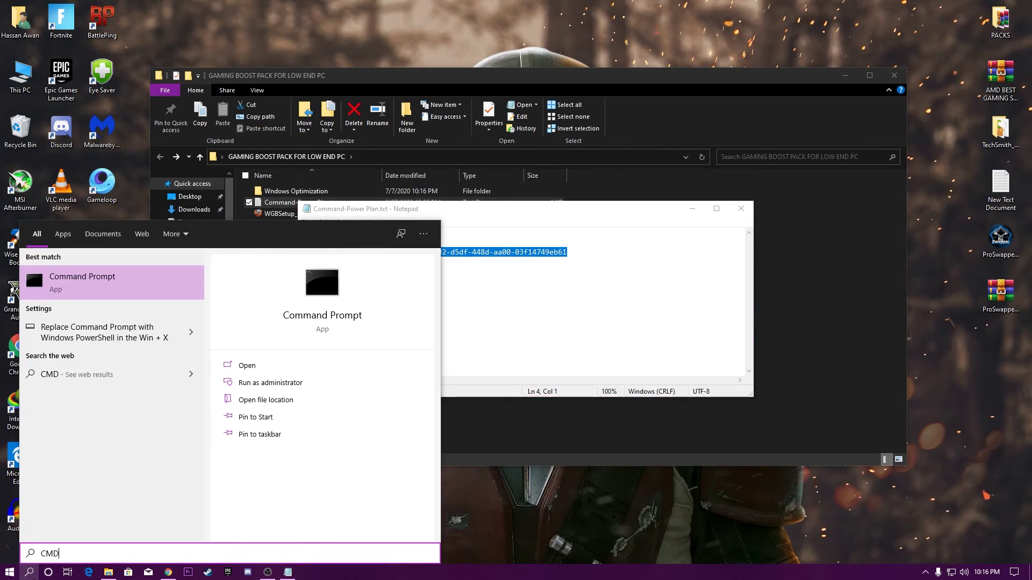
{"action": "key", "text": "ctrl+shift+Return"}
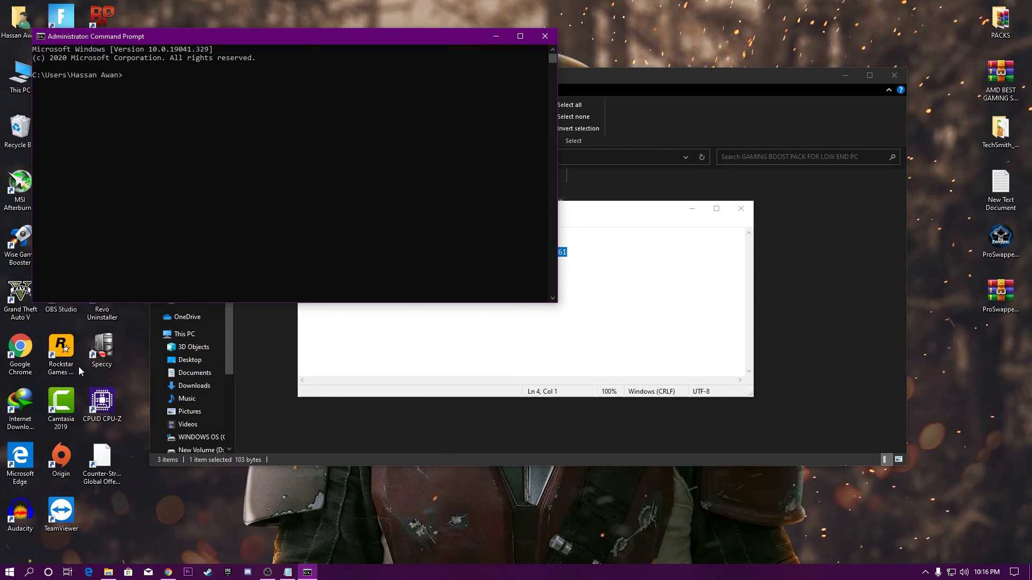
{"action": "right_click", "coordinate": [87, 277]}
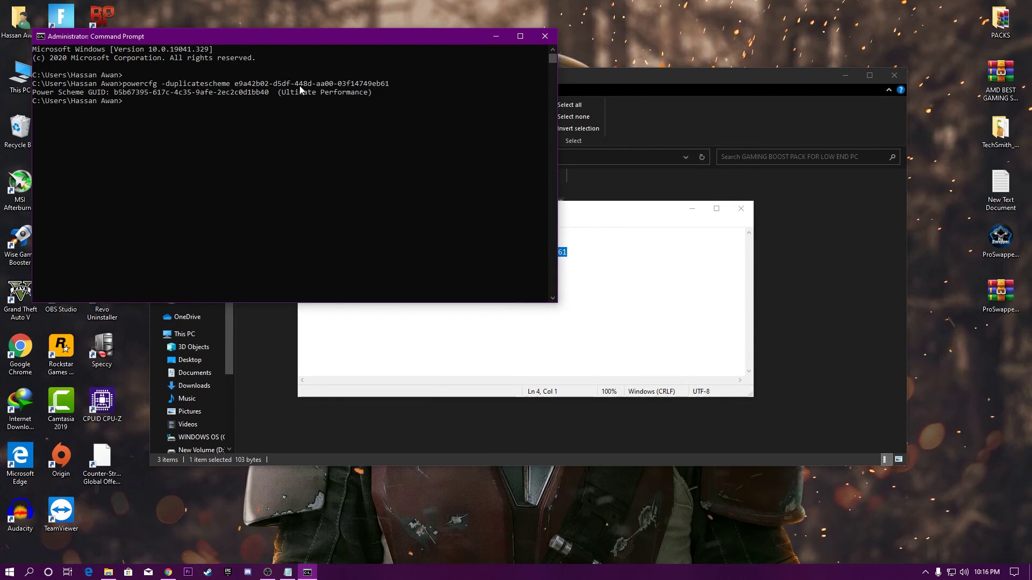
{"action": "left_click_drag", "start_coordinate": [282, 91], "coordinate": [369, 97]}
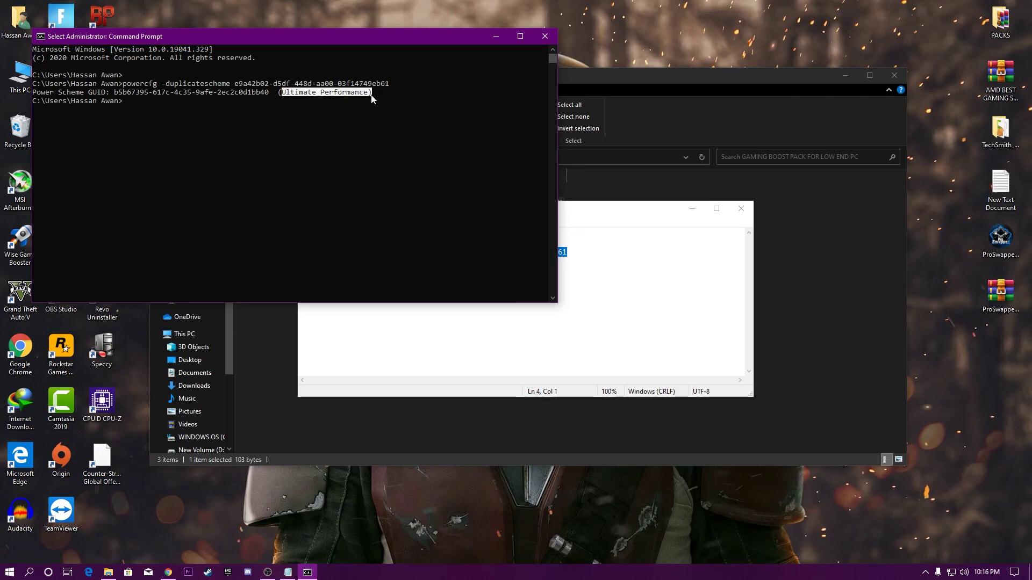
{"action": "left_click", "coordinate": [544, 38]}
{"action": "left_click", "coordinate": [32, 573]}
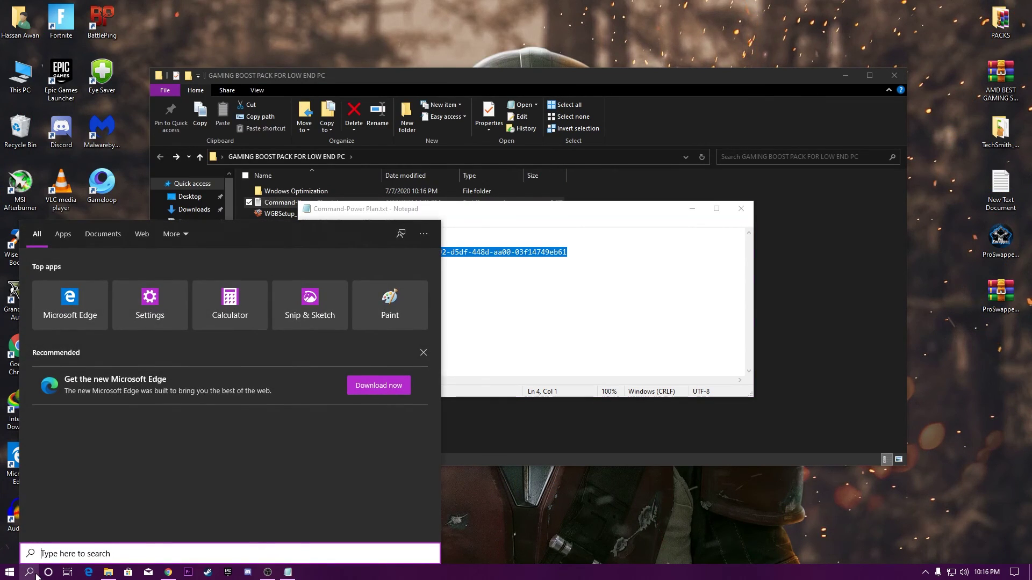
Step: Verify Ultimate Performance is selected in Power Options, then close the window
{"action": "type", "text": "POWER"}
{"action": "key", "text": "Return"}
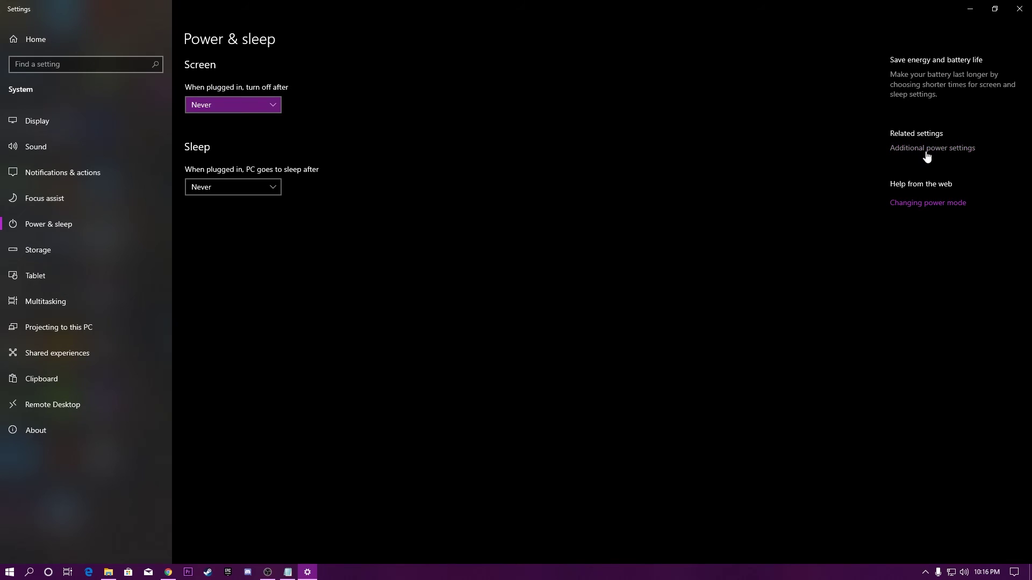
{"action": "left_click", "coordinate": [926, 154]}
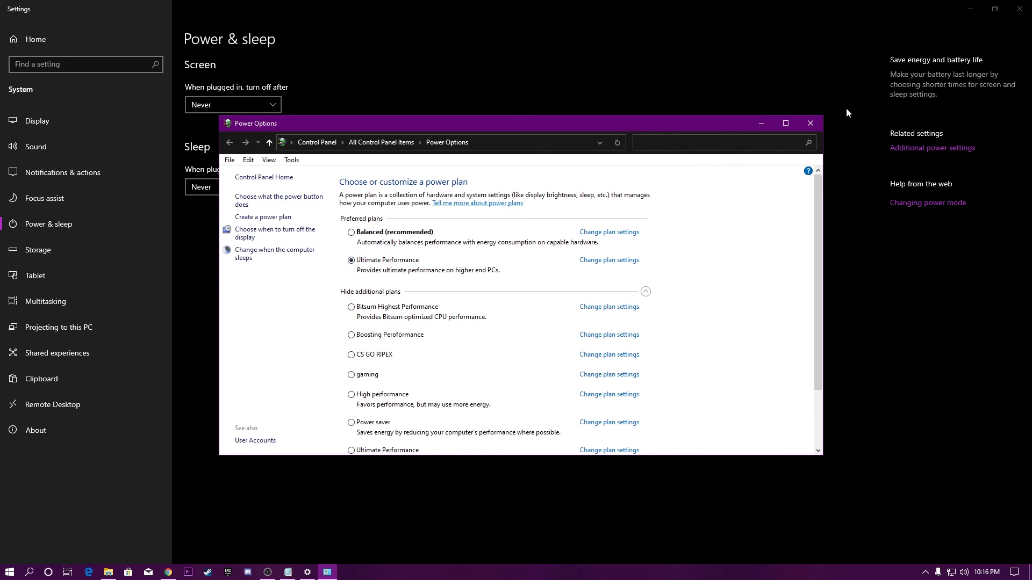
{"action": "left_click", "coordinate": [810, 123]}
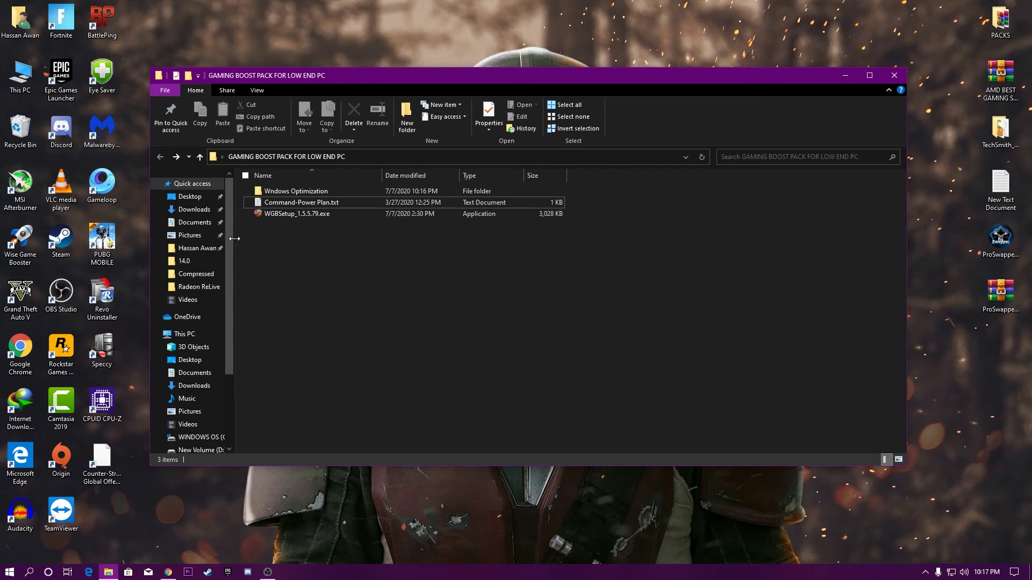
Step: Quit the WGBSetup_1.5.5.79 Wise Game Booster installer without finishing
{"action": "left_click", "coordinate": [283, 217]}
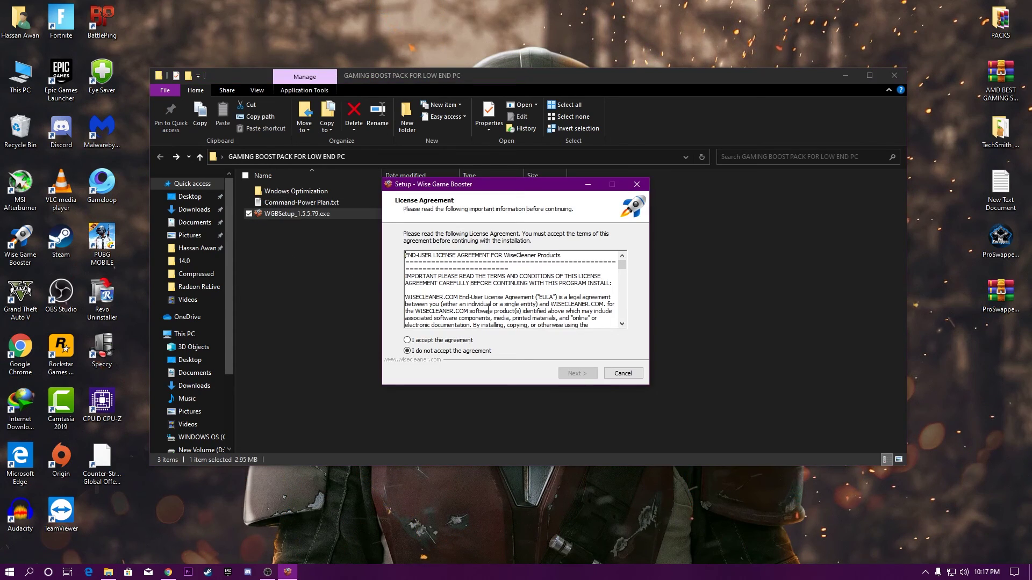
{"action": "left_click", "coordinate": [407, 340]}
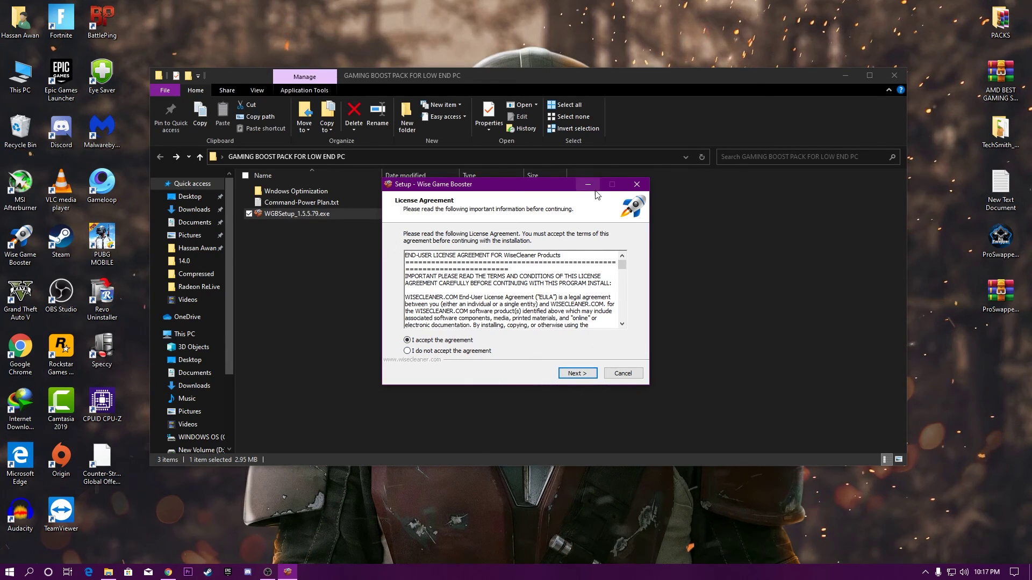
{"action": "left_click", "coordinate": [636, 184]}
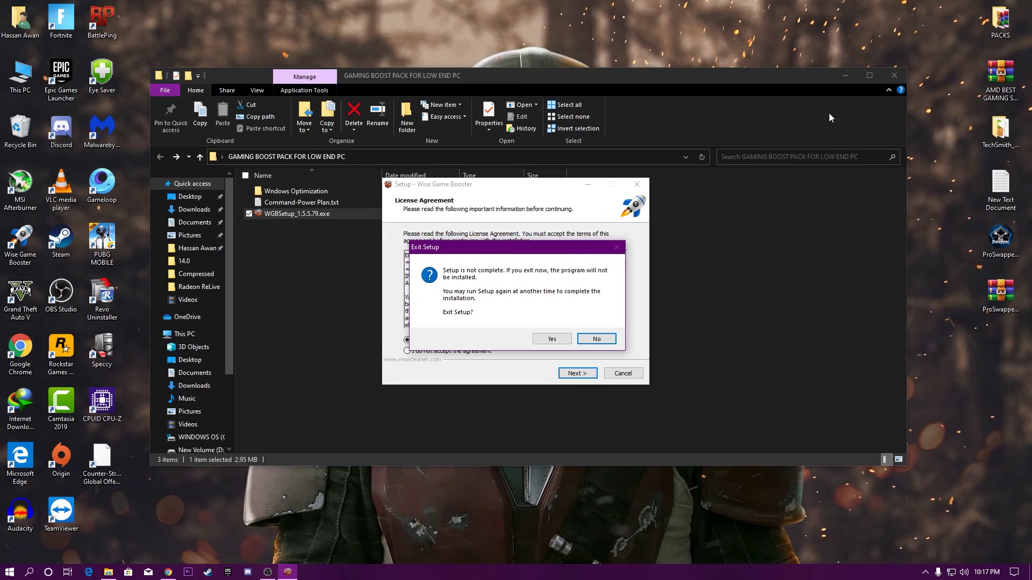
{"action": "left_click", "coordinate": [562, 341]}
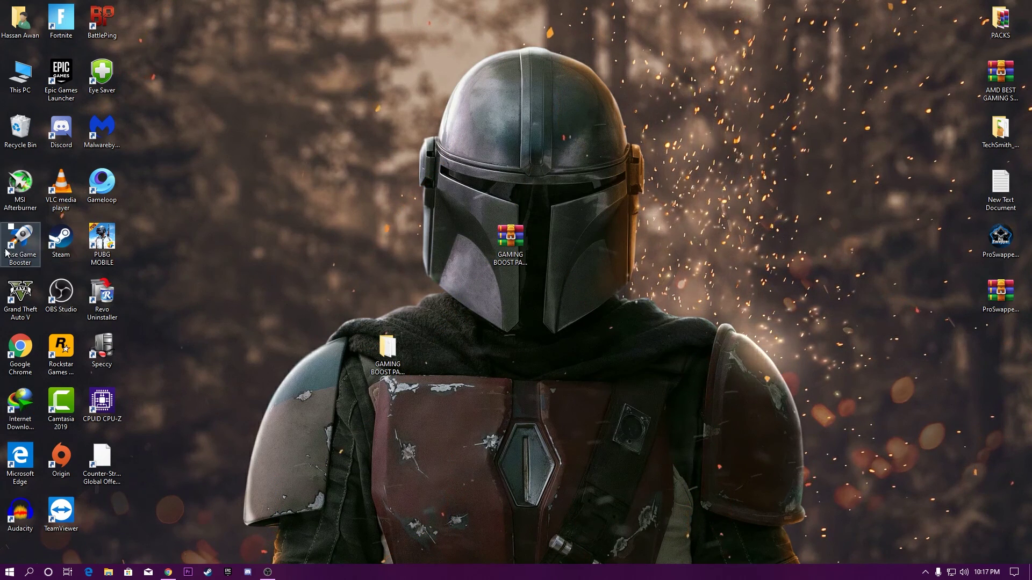
Step: Launch Wise Game Booster from its desktop shortcut to scan for issues, then minimize it
{"action": "left_click", "coordinate": [22, 249]}
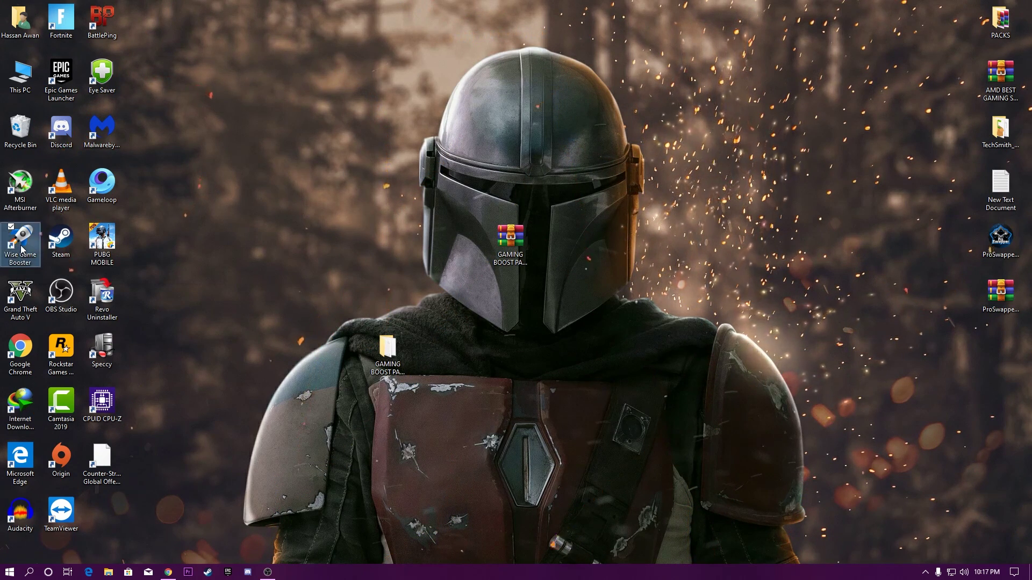
{"action": "double_click", "coordinate": [22, 249]}
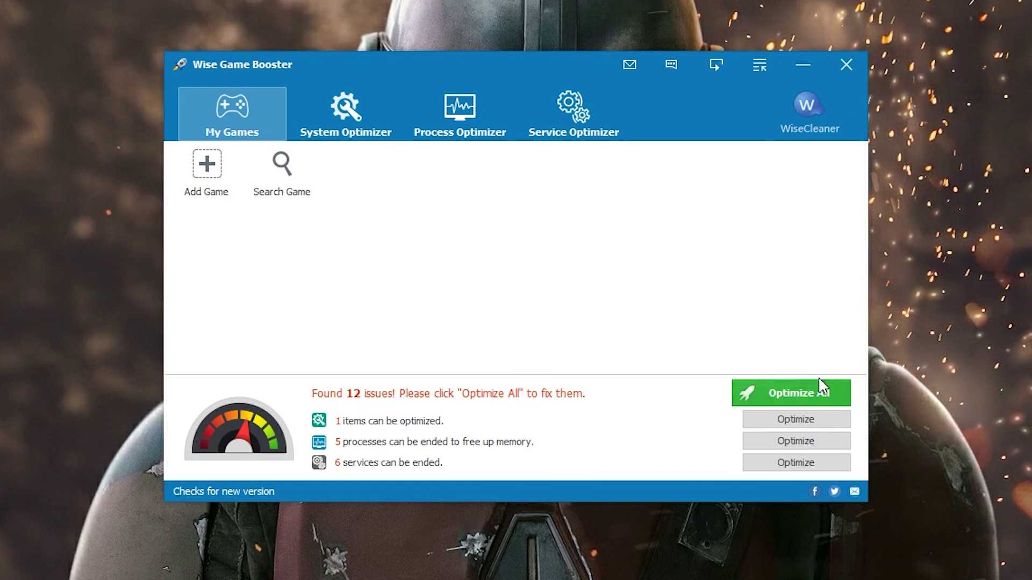
{"action": "left_click", "coordinate": [801, 62]}
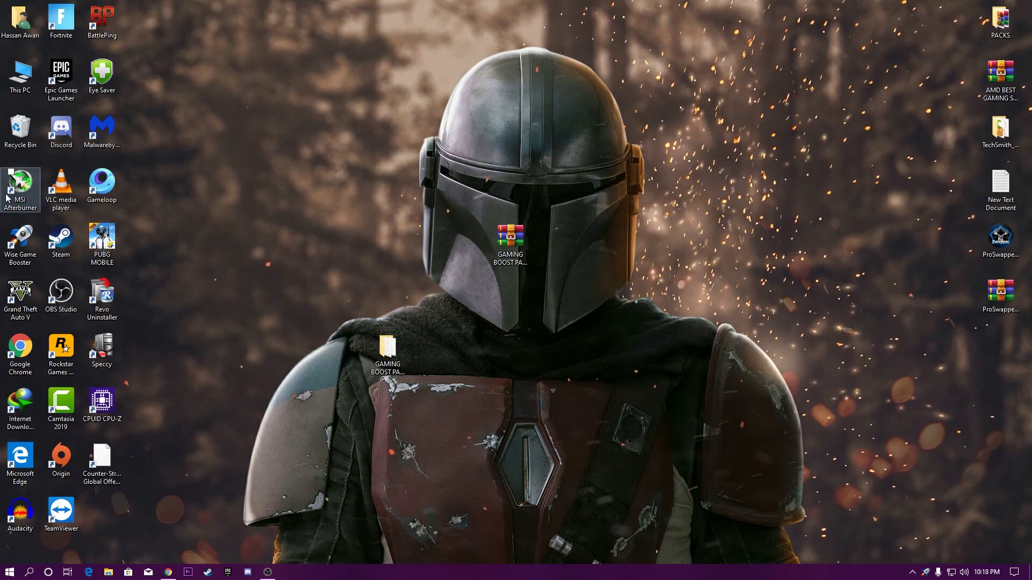
Step: Drag the MSI Afterburner shortcut to the upper middle of the desktop
{"action": "left_click_drag", "start_coordinate": [7, 199], "coordinate": [293, 144]}
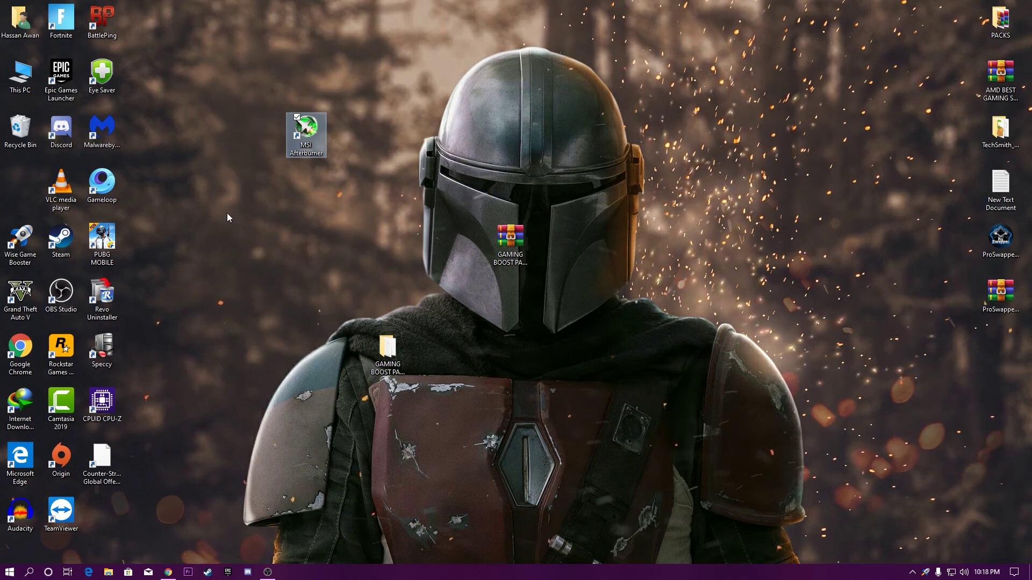
{"action": "right_click", "coordinate": [273, 192]}
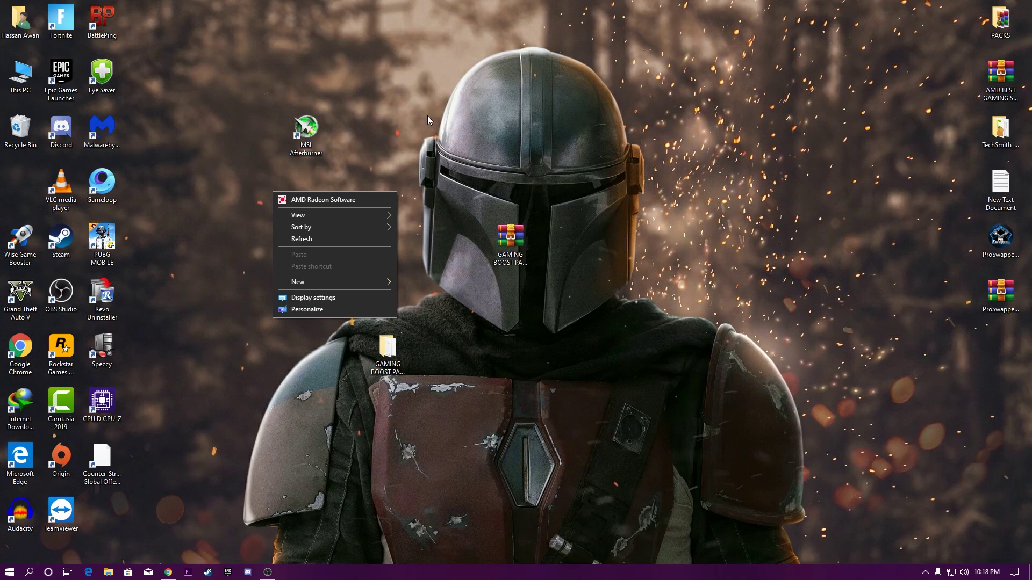
{"action": "left_click", "coordinate": [479, 77]}
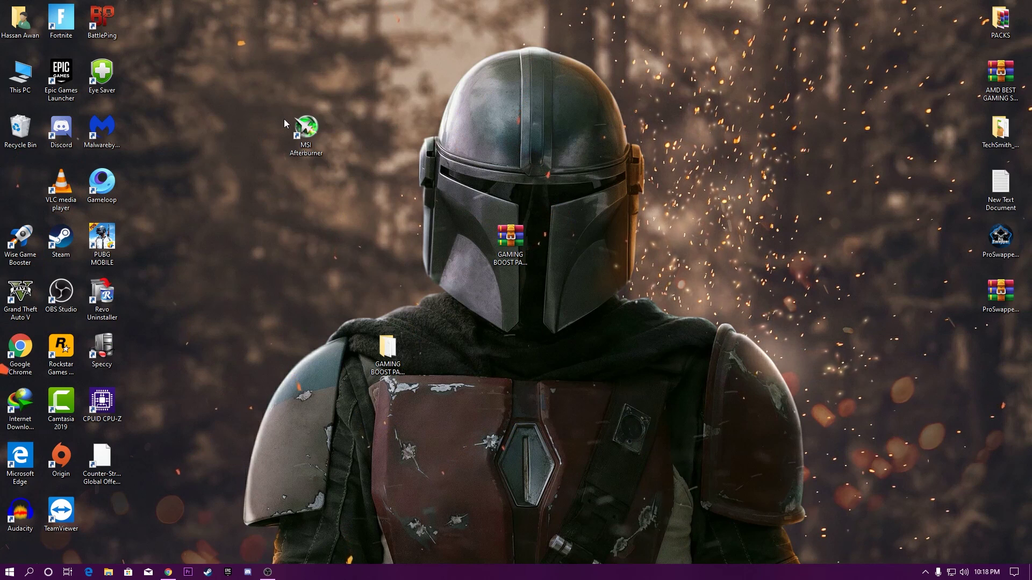
Step: Launch MSI Afterburner, enable GPU usage in its On-Screen Display monitoring settings, then minimize Afterburner
{"action": "double_click", "coordinate": [310, 134]}
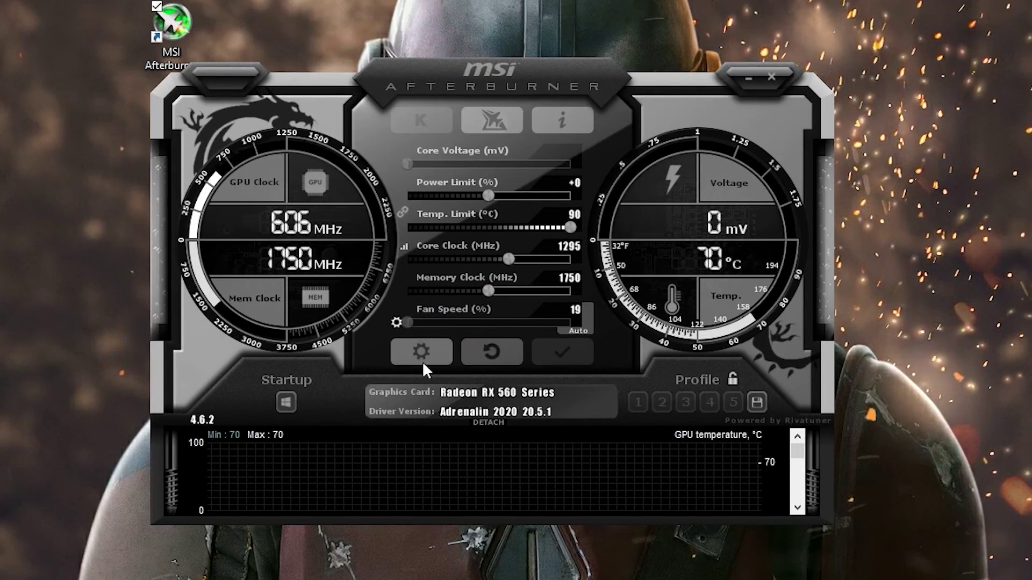
{"action": "left_click", "coordinate": [433, 356]}
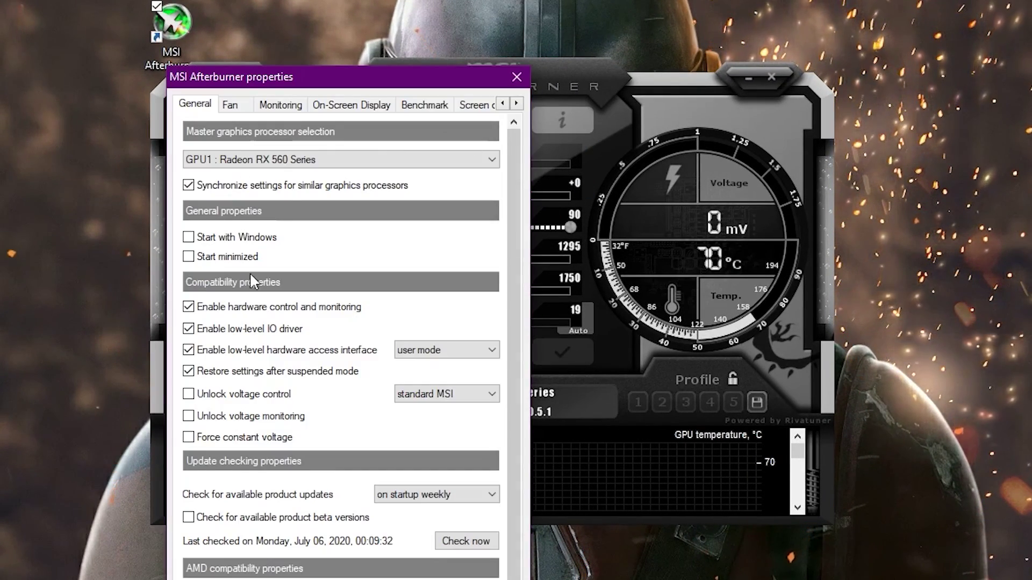
{"action": "left_click", "coordinate": [365, 105]}
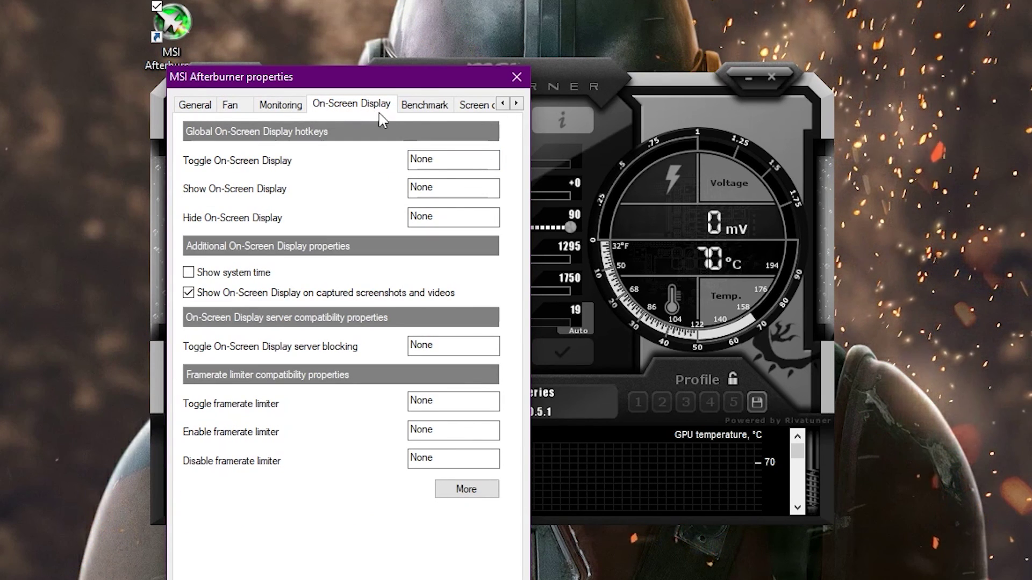
{"action": "left_click", "coordinate": [280, 105]}
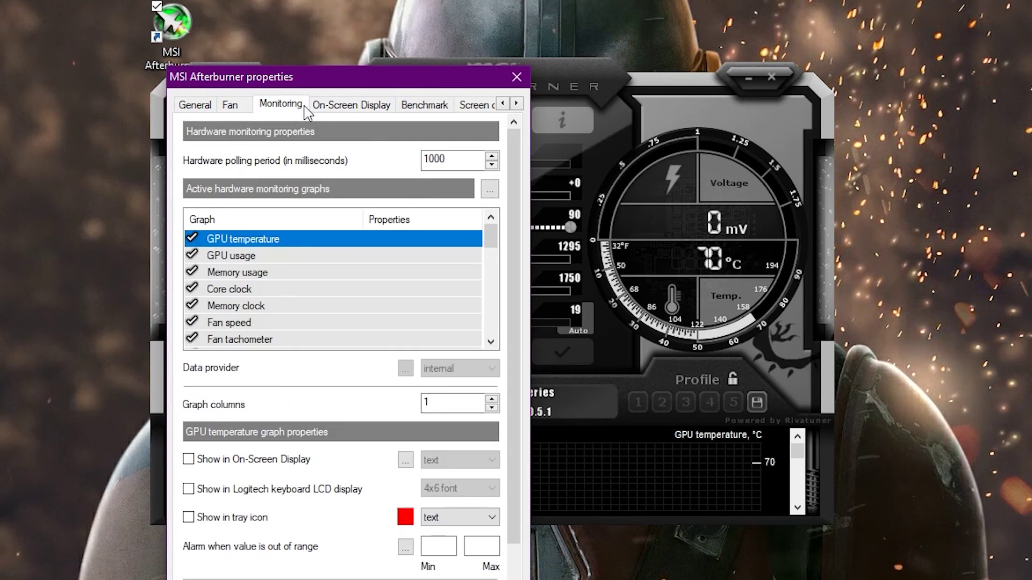
{"action": "left_click", "coordinate": [231, 255]}
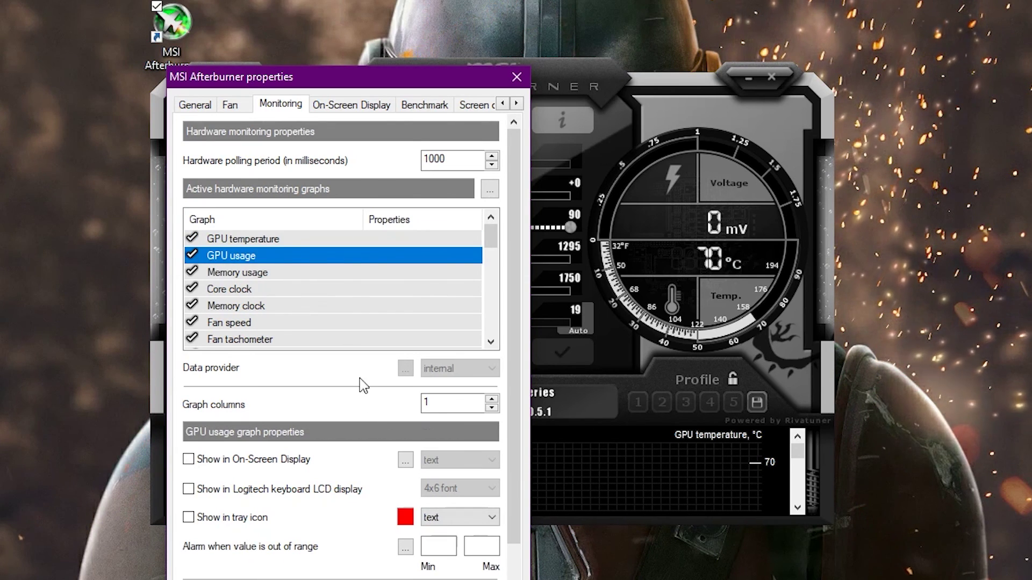
{"action": "left_click", "coordinate": [230, 461]}
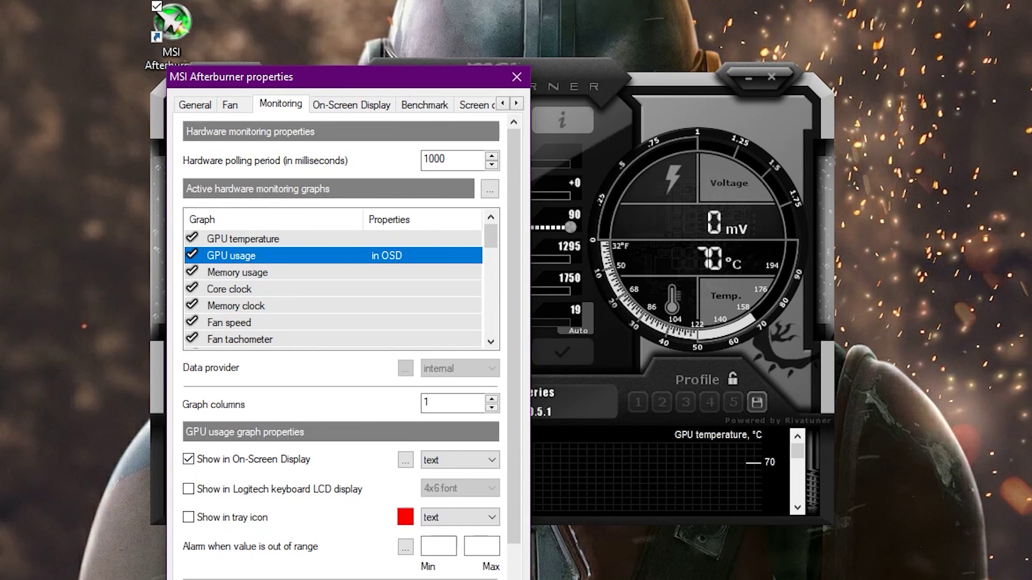
{"action": "key", "text": "Return"}
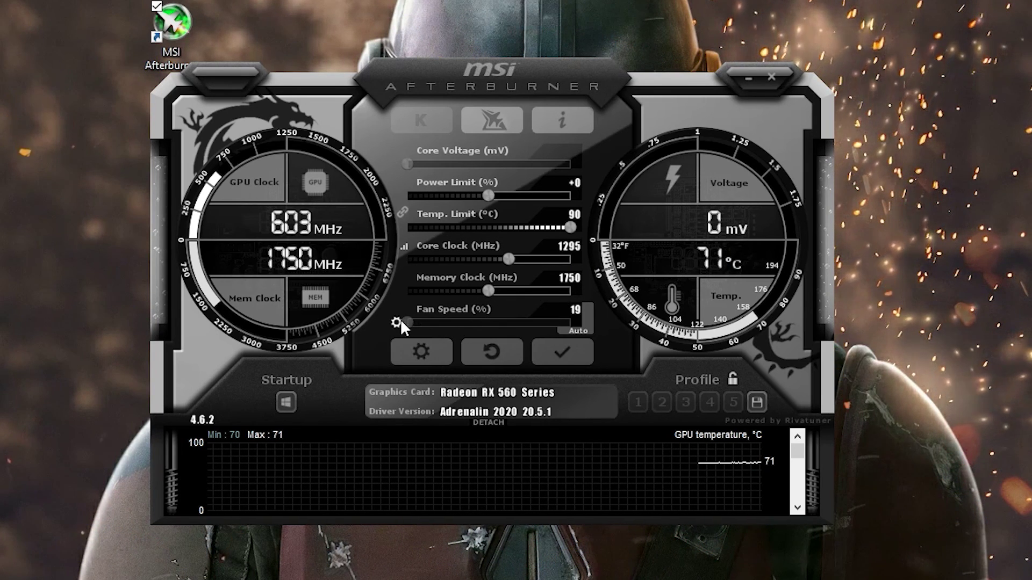
{"action": "left_click", "coordinate": [587, 326]}
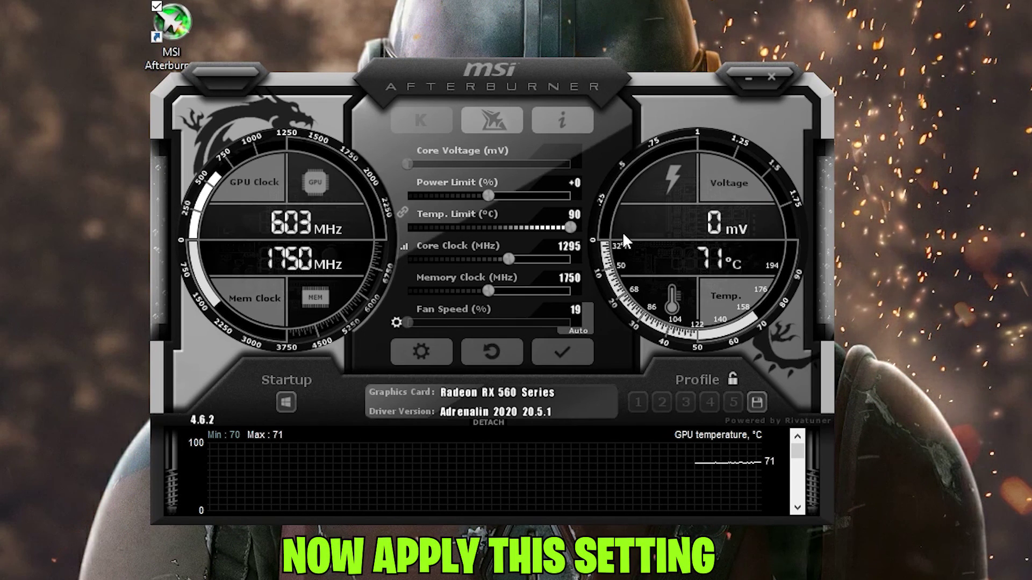
{"action": "left_click", "coordinate": [733, 76]}
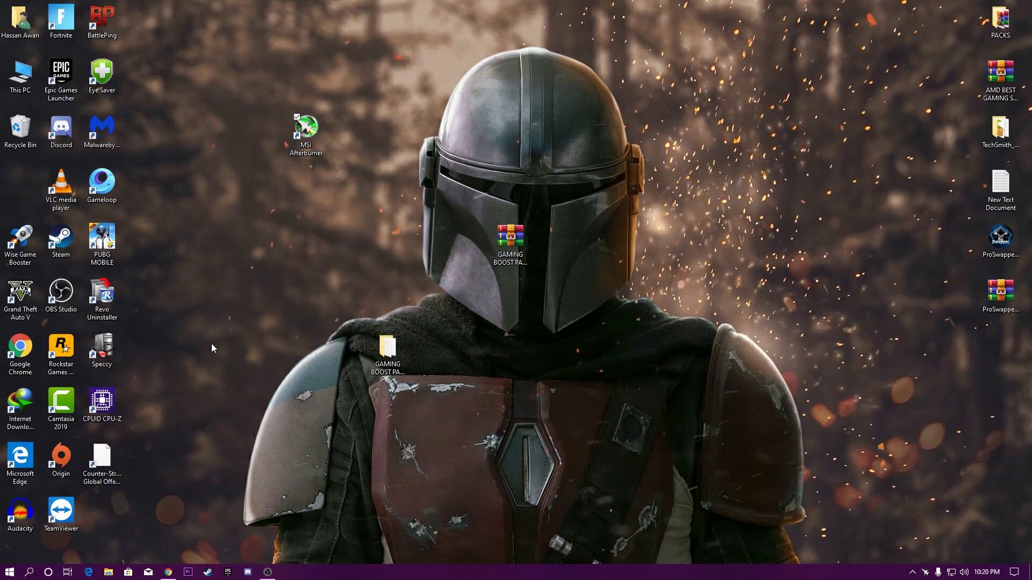
Step: Open the Graphics settings page from the desktop's Display settings, cancelling an attempt to add another app
{"action": "right_click", "coordinate": [244, 217]}
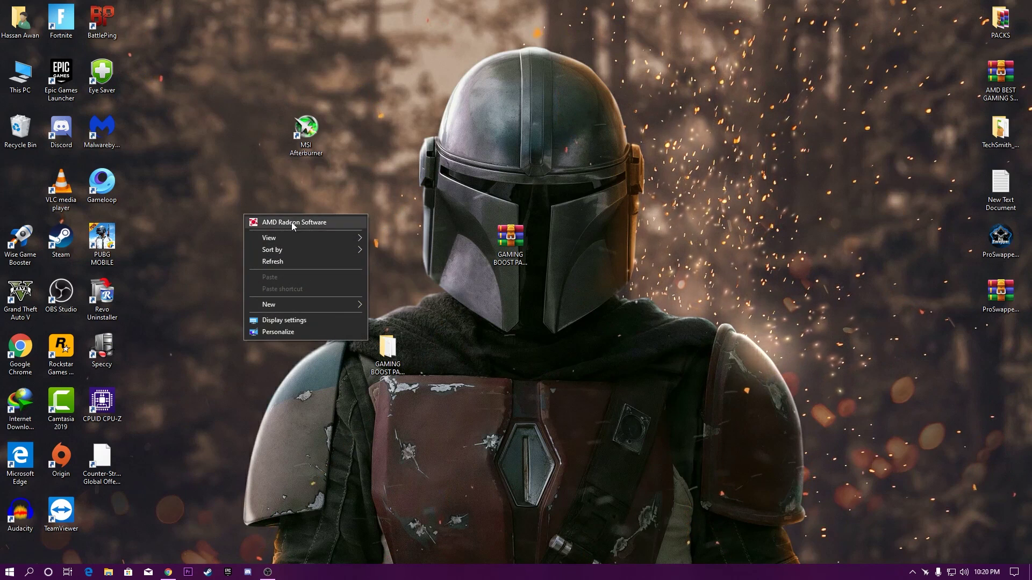
{"action": "left_click", "coordinate": [279, 321]}
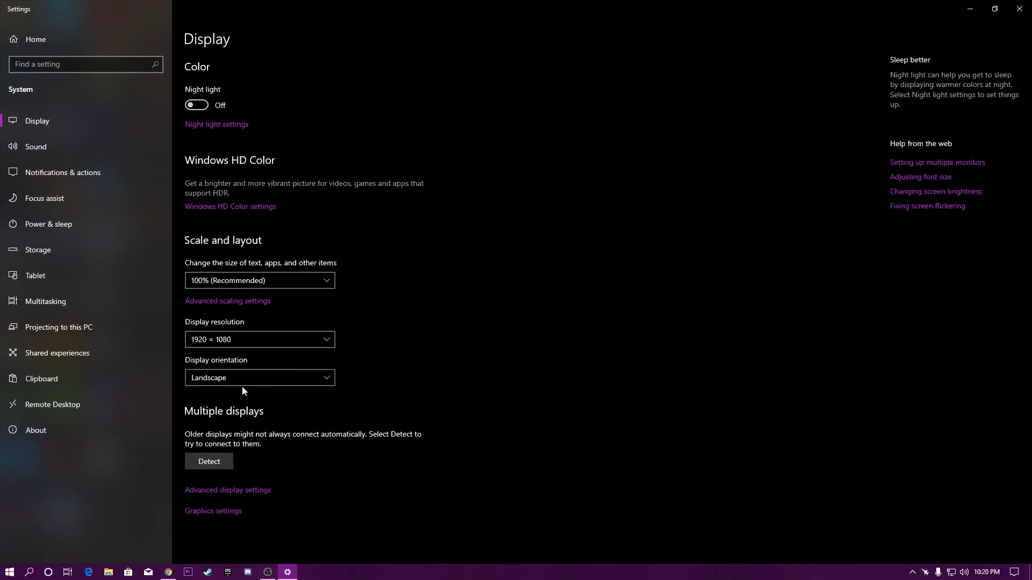
{"action": "left_click", "coordinate": [221, 513]}
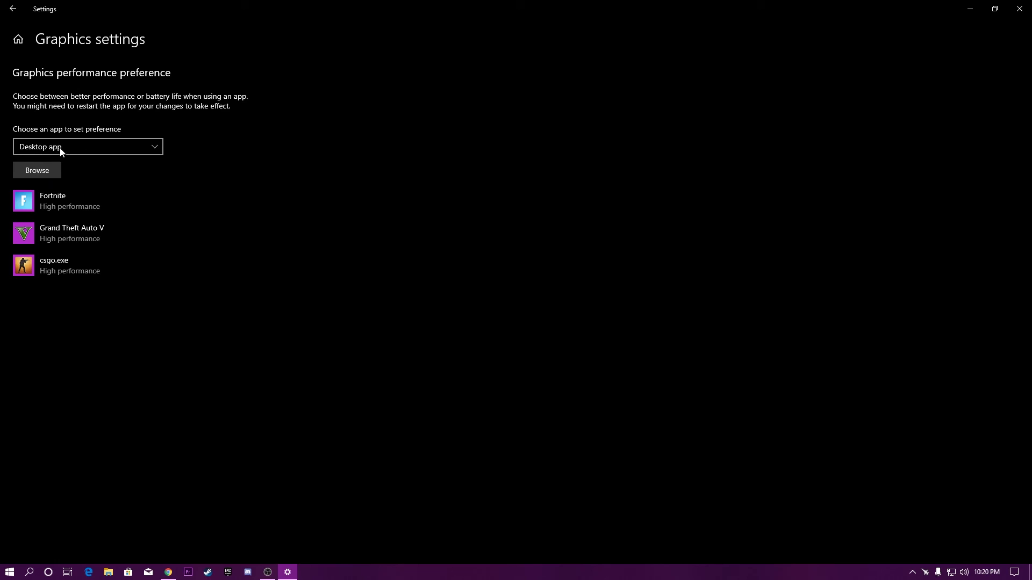
{"action": "left_click", "coordinate": [37, 170]}
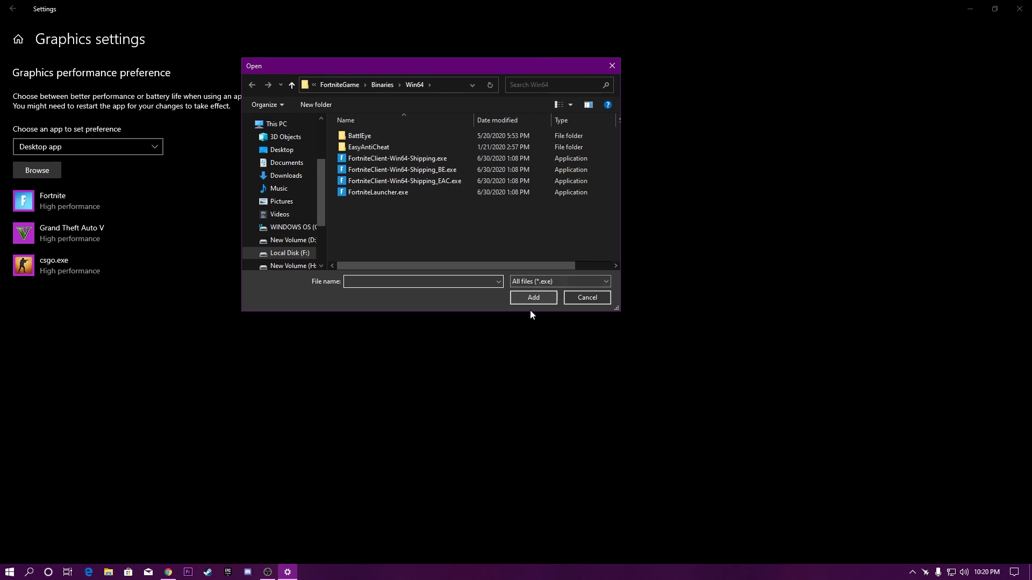
{"action": "left_click", "coordinate": [580, 299]}
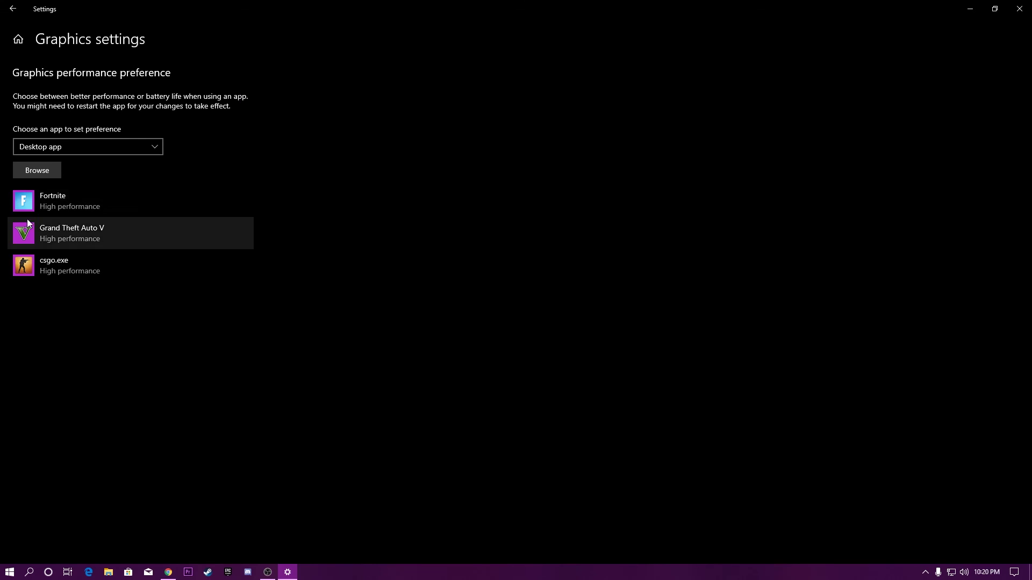
Step: Set Fortnite's graphics preference to High performance, save it, and close Settings
{"action": "left_click", "coordinate": [65, 204]}
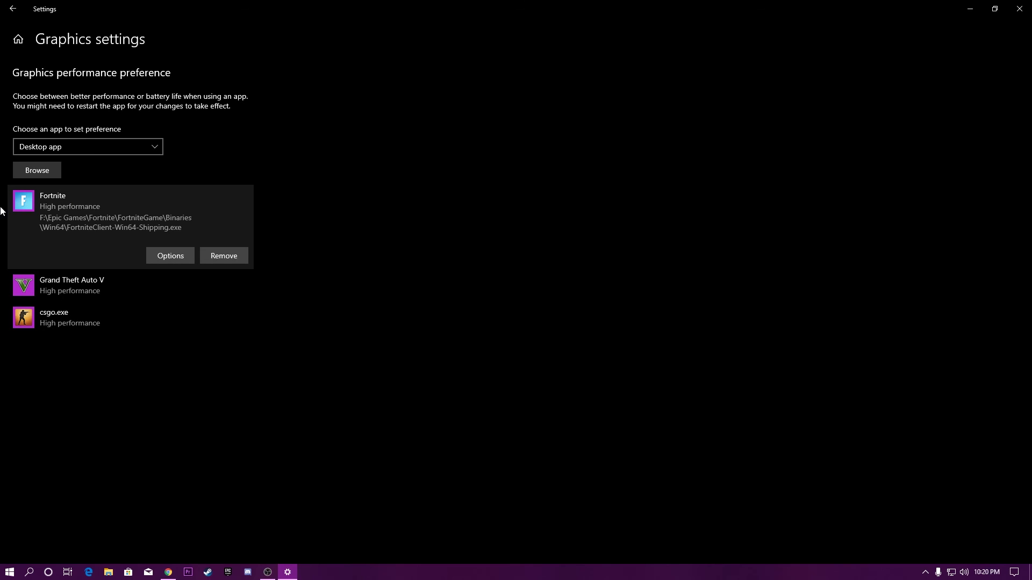
{"action": "left_click", "coordinate": [165, 256]}
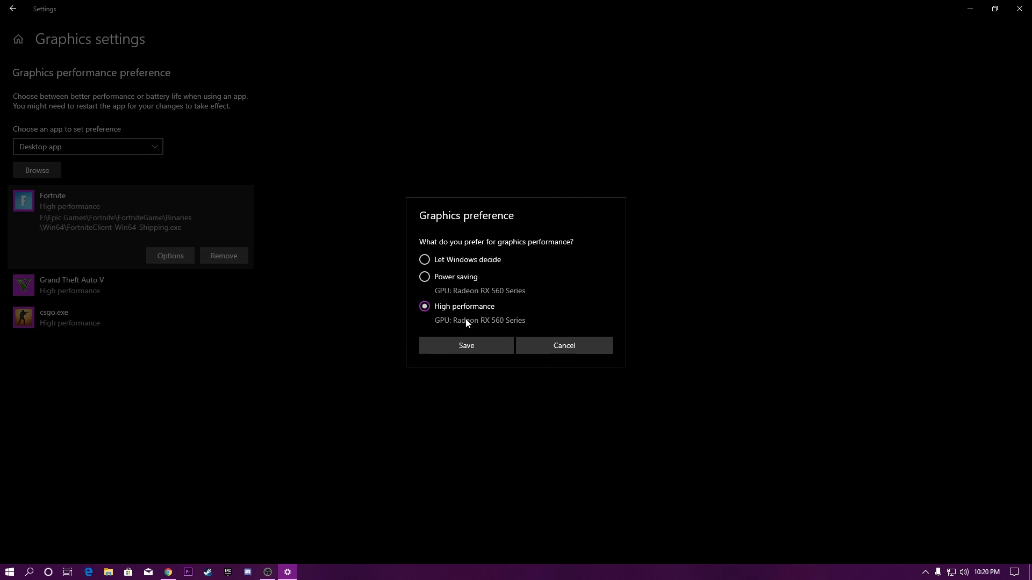
{"action": "left_click", "coordinate": [468, 341]}
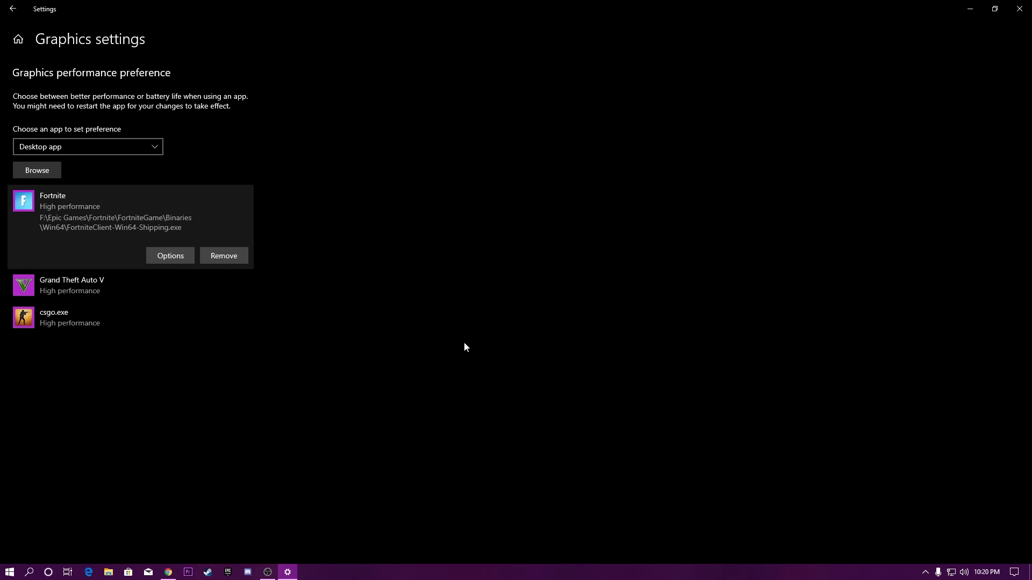
{"action": "left_click", "coordinate": [1019, 9]}
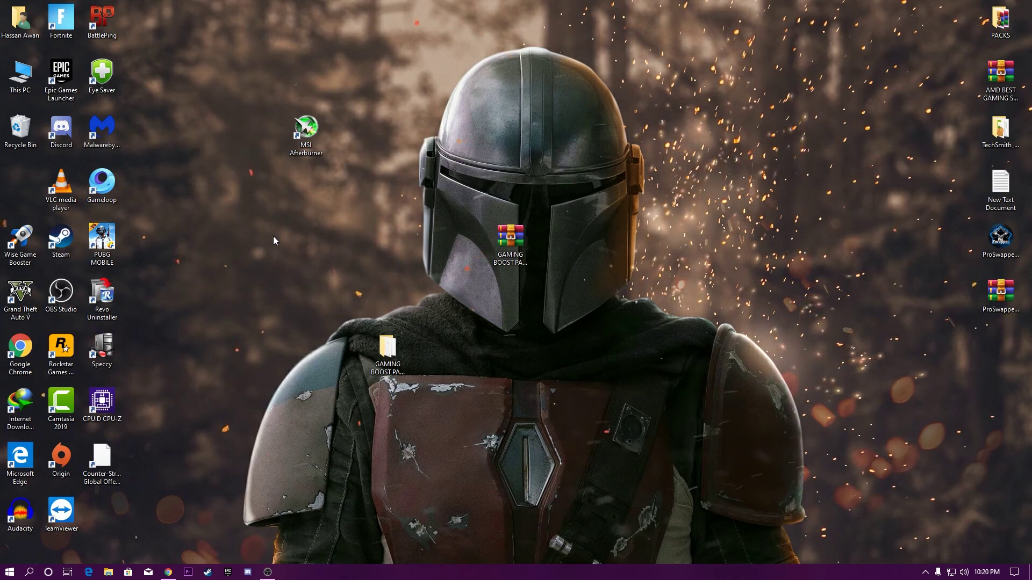